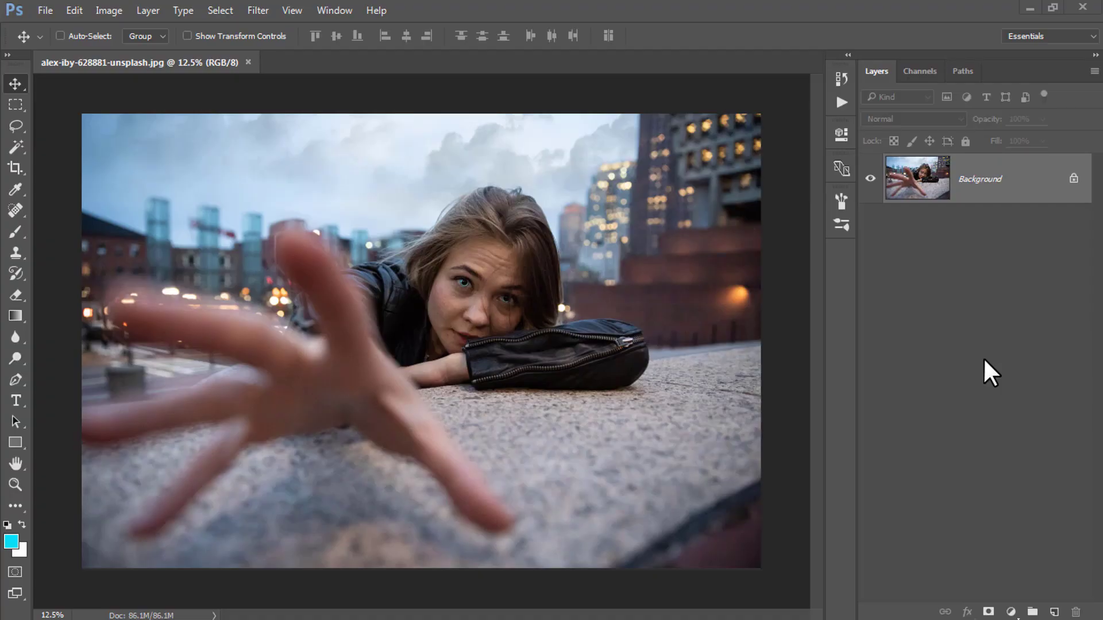
# Duplicate the Background layer into a 'Background copy' layer above it
pyautogui.click(984, 358)
pyautogui.rightClick(970, 185)
pyautogui.click(1043, 215)
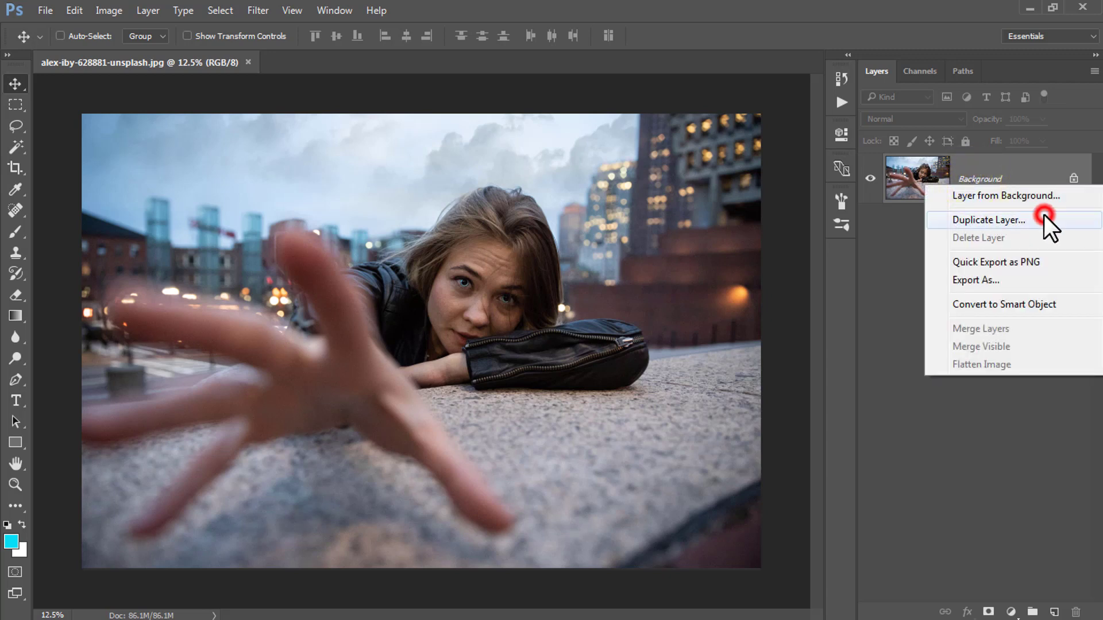
pyautogui.click(689, 179)
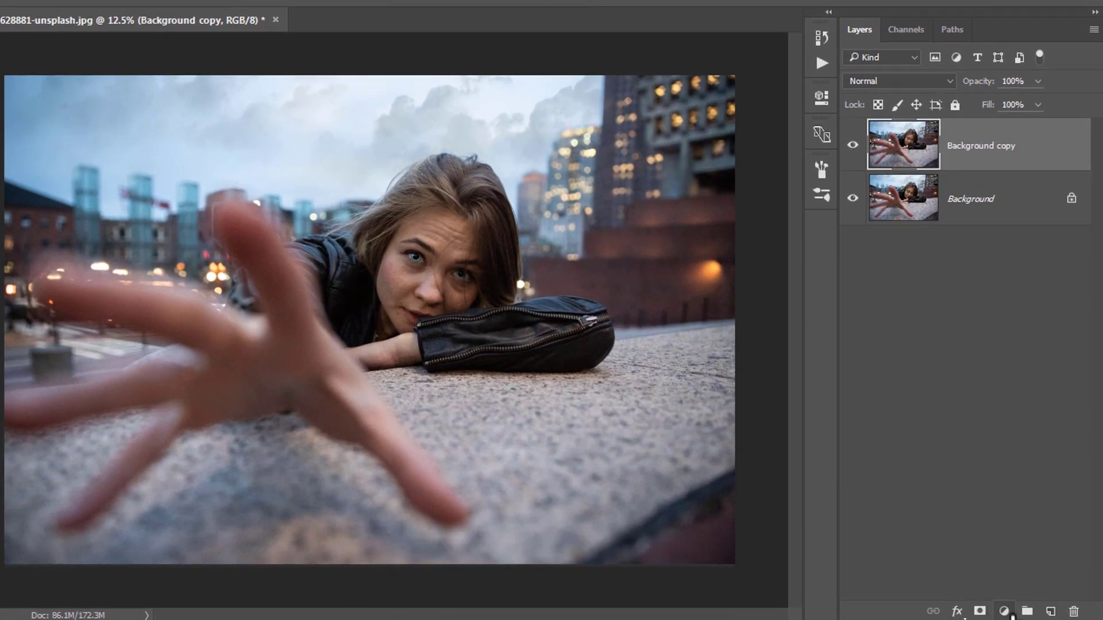
# Add a Black & White adjustment layer blended in Multiply mode
pyautogui.click(1002, 611)
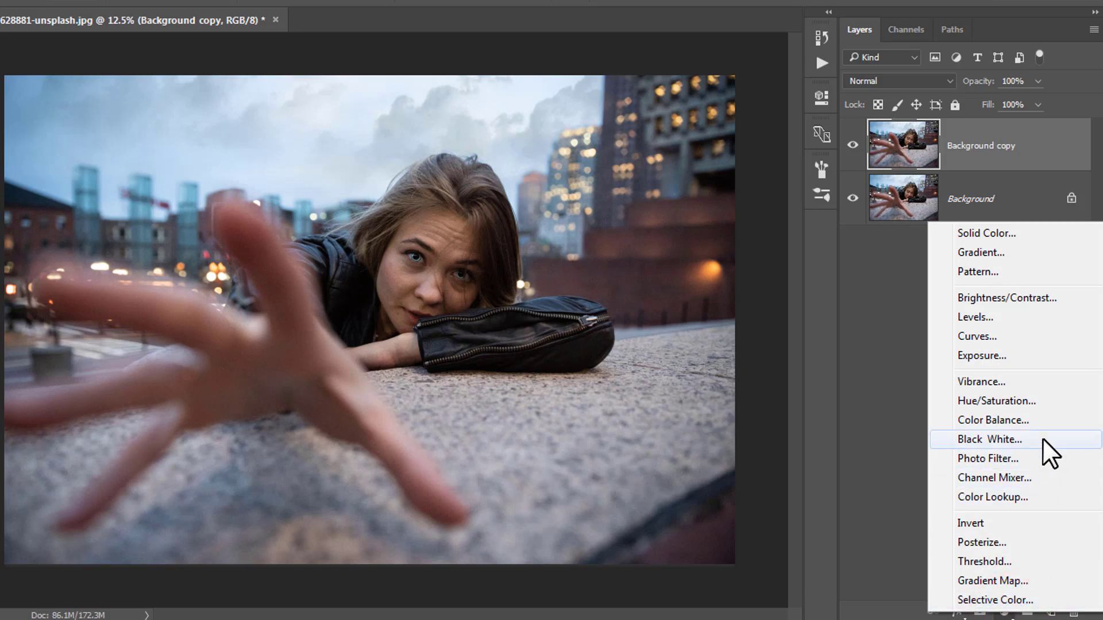
pyautogui.click(1042, 439)
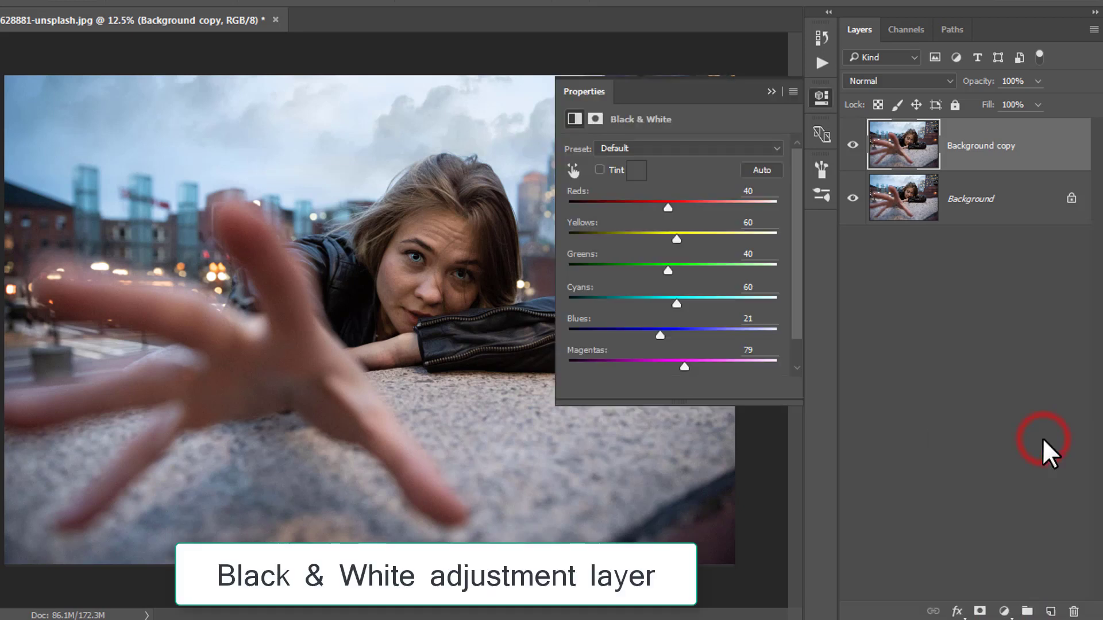
pyautogui.click(897, 75)
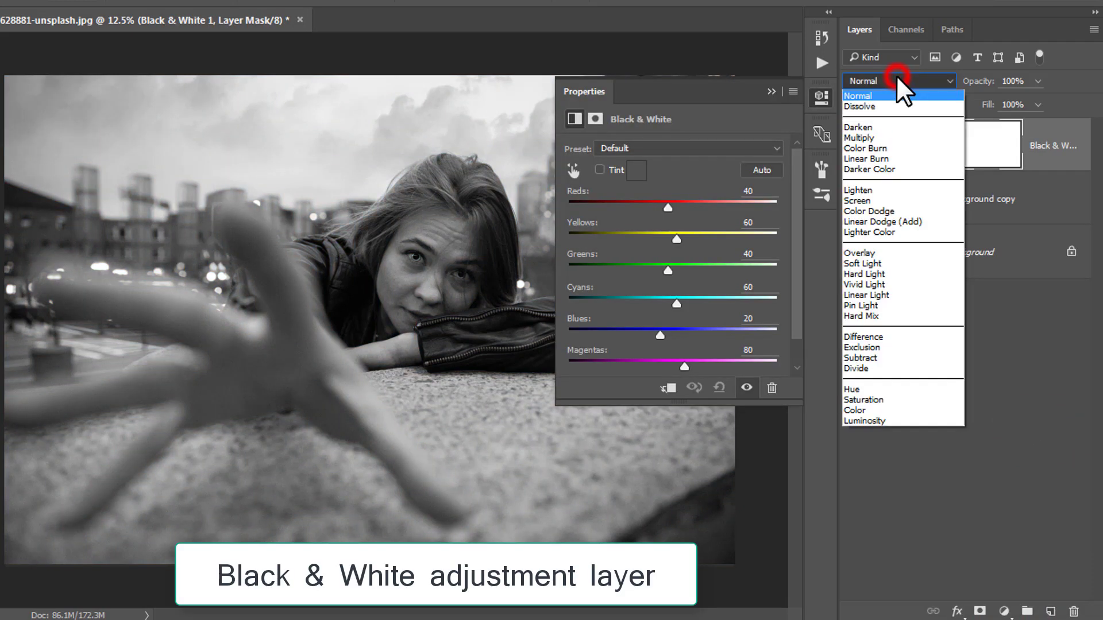
pyautogui.click(872, 138)
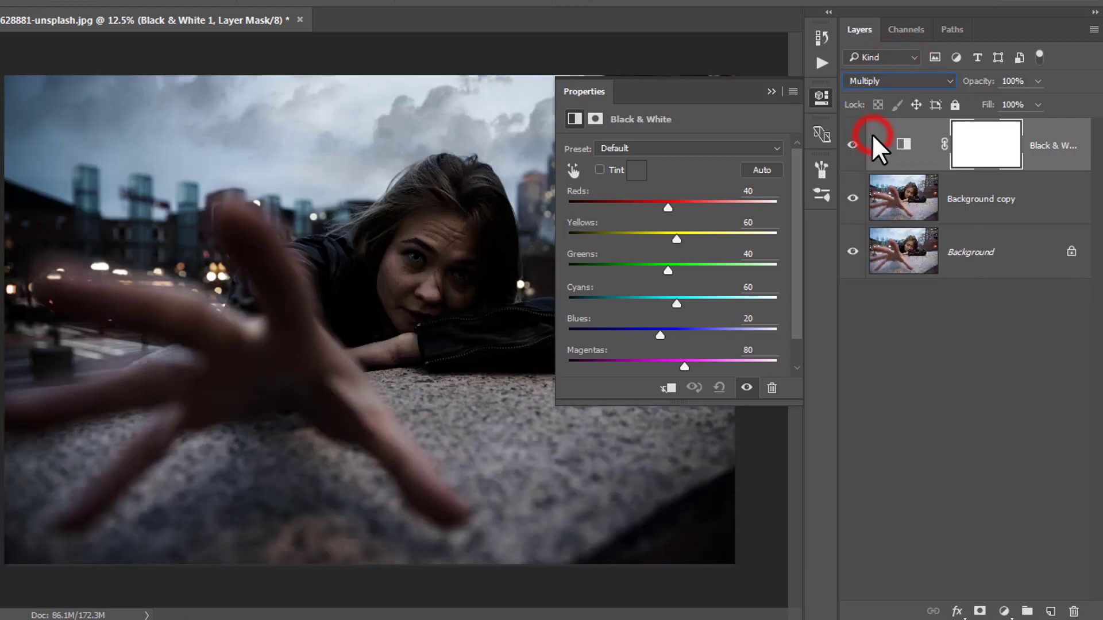
pyautogui.click(770, 92)
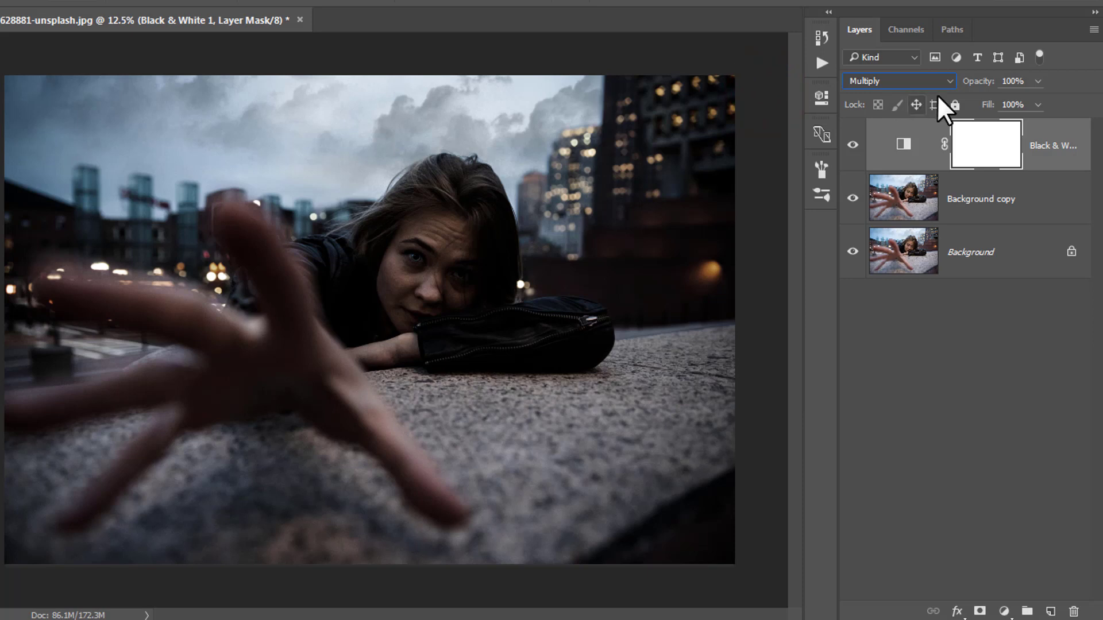
# Set the Black & White layer's opacity to 40% and target the adjustment rather than its mask
pyautogui.click(1037, 81)
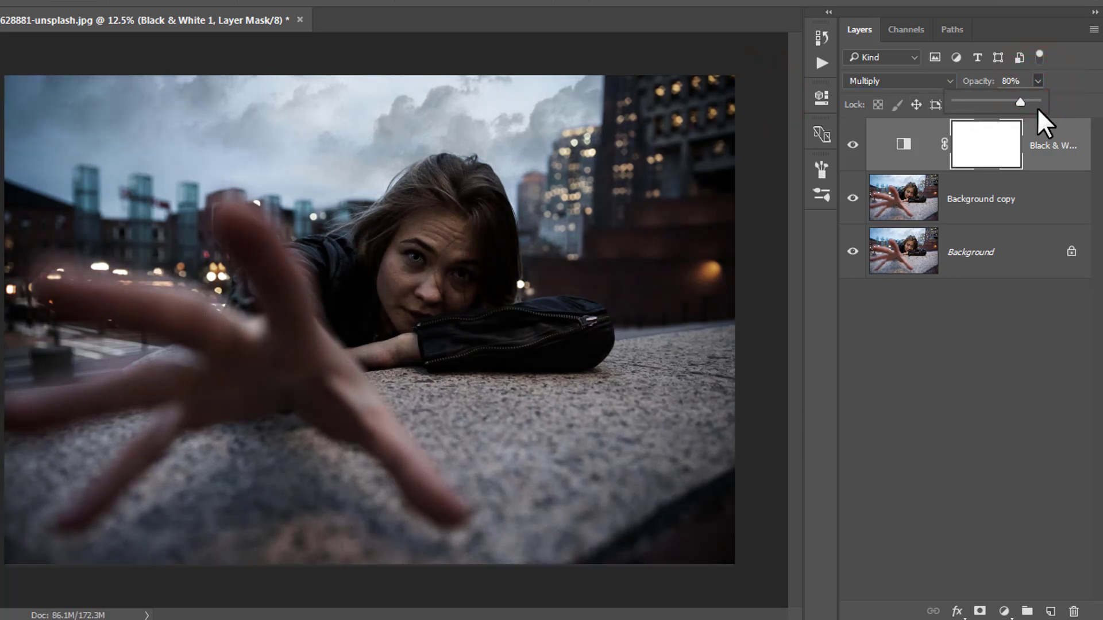
pyautogui.press('4')
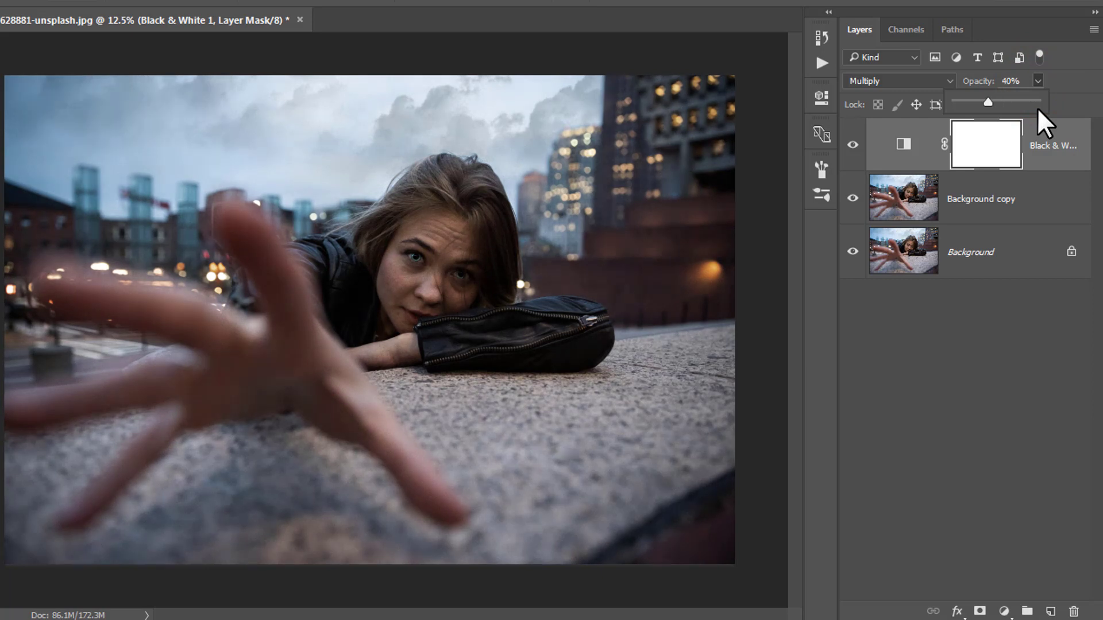
pyautogui.press('3')
pyautogui.press('4')
pyautogui.click(1011, 82)
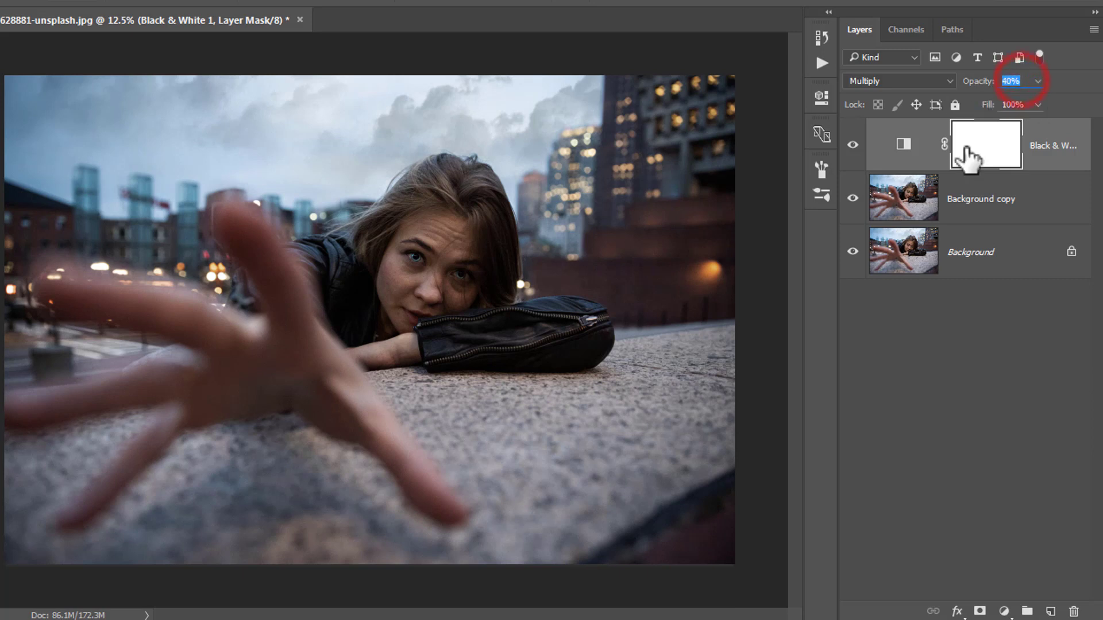
pyautogui.click(880, 339)
pyautogui.click(1055, 145)
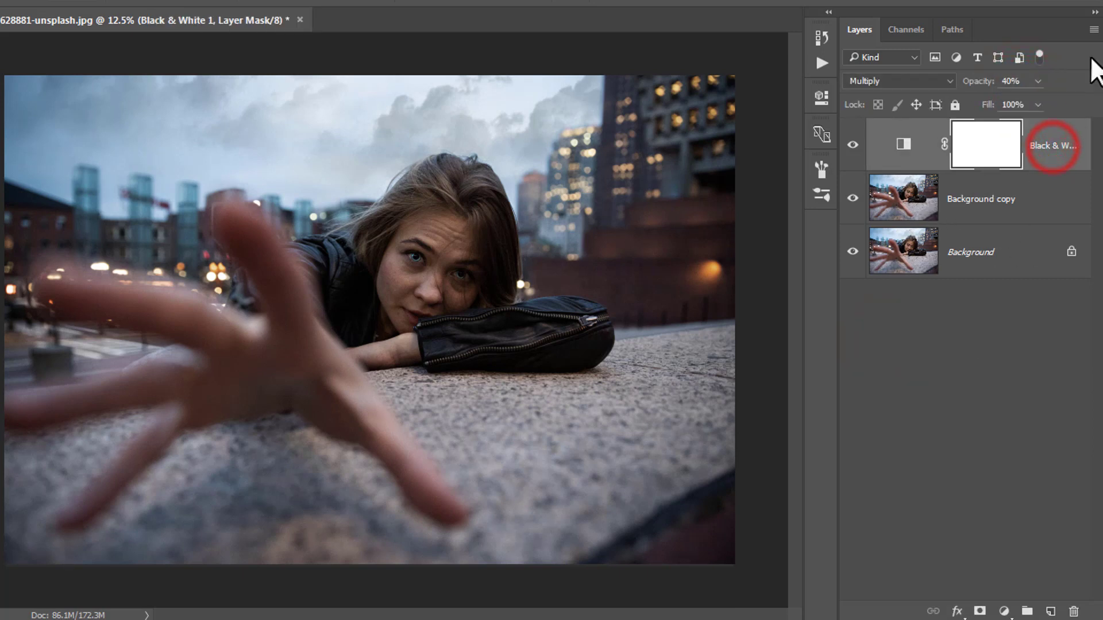
pyautogui.click(1036, 147)
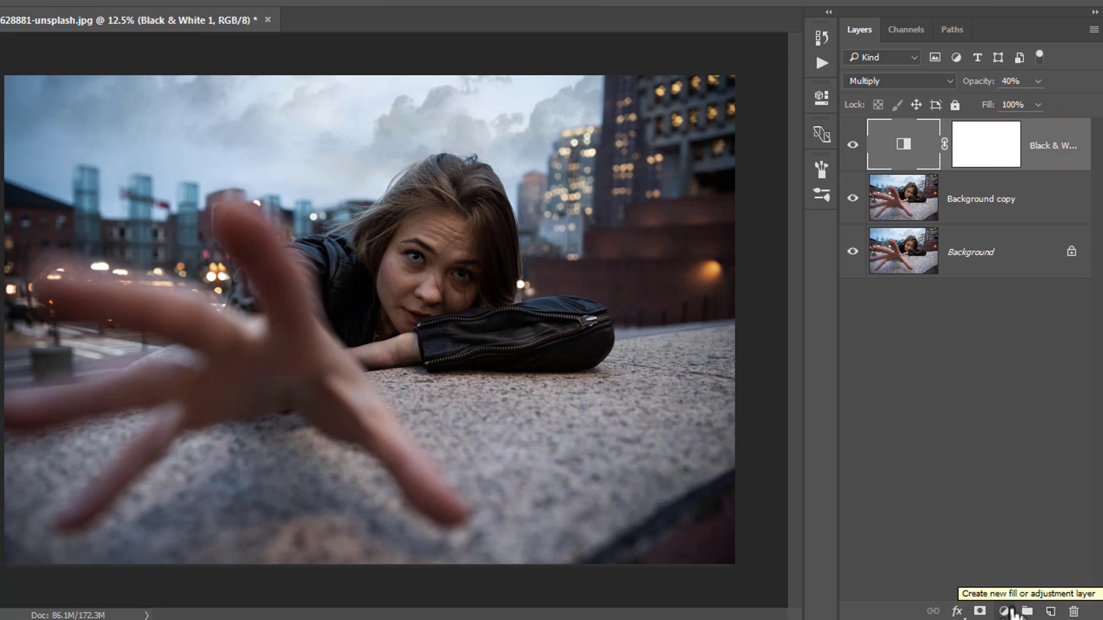
# Add a Color Balance layer and shift the midtones toward cyan and blue
pyautogui.click(1005, 612)
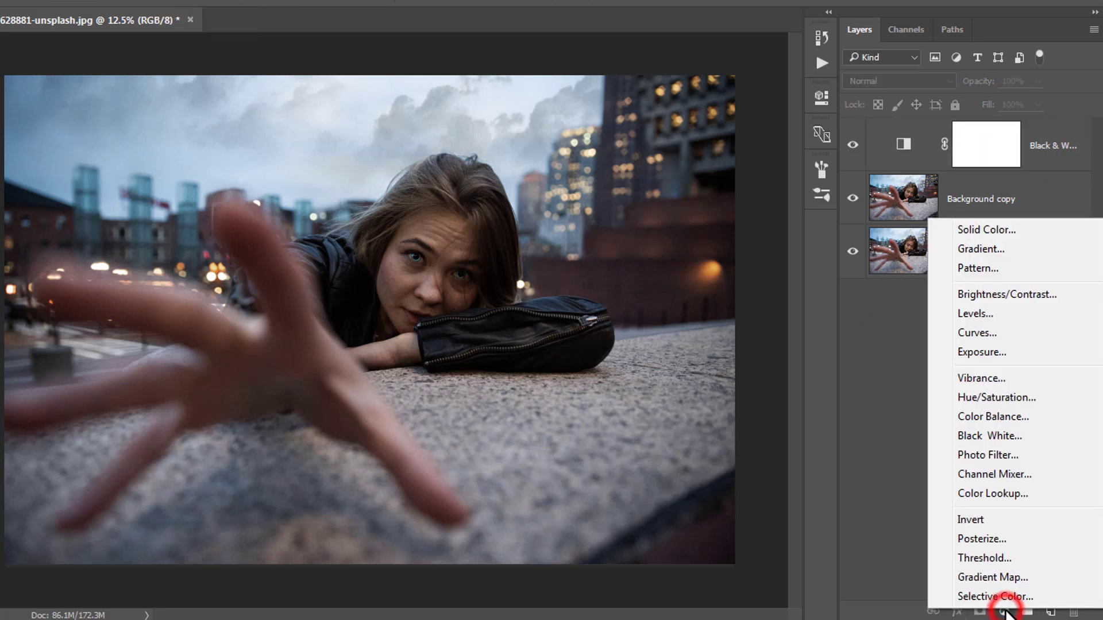
pyautogui.click(1013, 419)
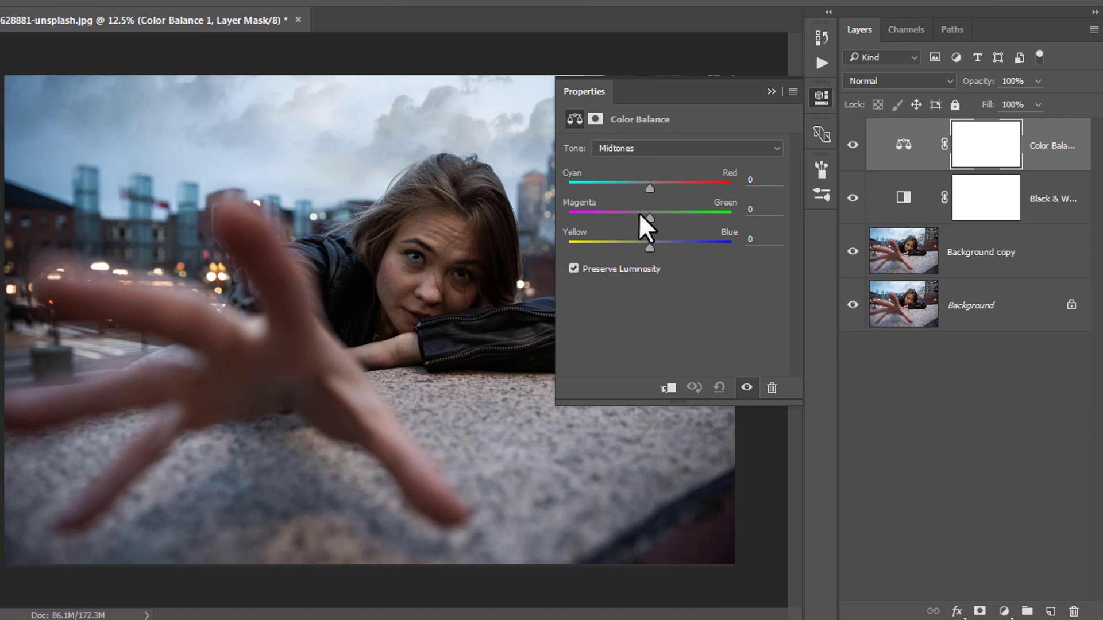
pyautogui.moveTo(648, 188); pyautogui.dragTo(629, 190)
pyautogui.moveTo(665, 247); pyautogui.dragTo(667, 247)
# Shift the Color Balance shadows toward cyan and blue, with a slight magenta-green nudge
pyautogui.click(684, 148)
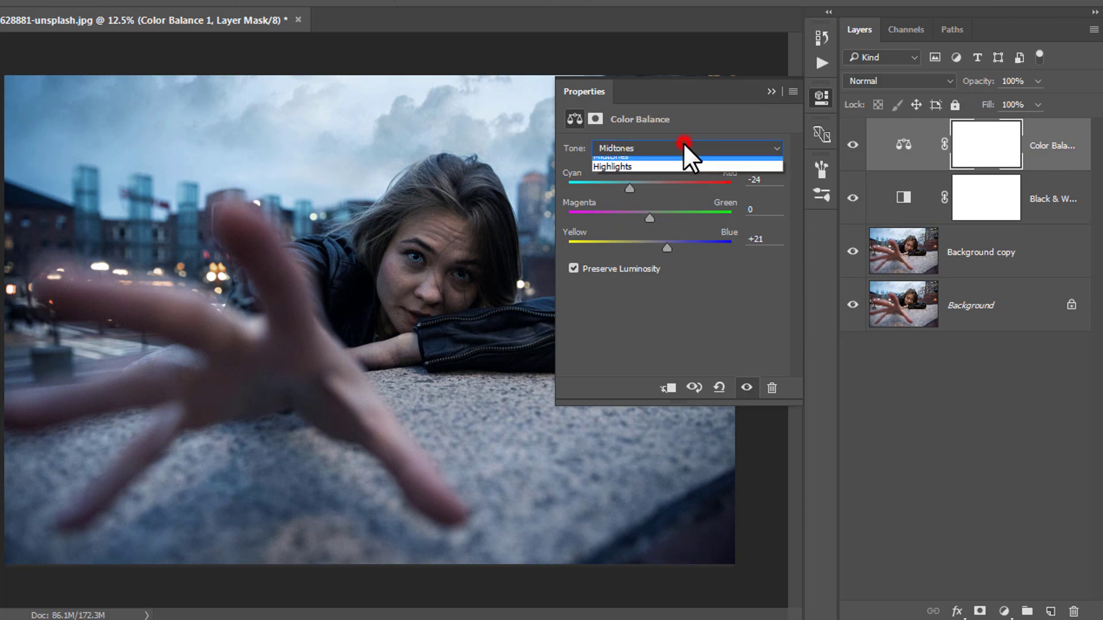
pyautogui.click(634, 161)
pyautogui.moveTo(646, 190); pyautogui.dragTo(632, 188)
pyautogui.moveTo(648, 240); pyautogui.dragTo(661, 247)
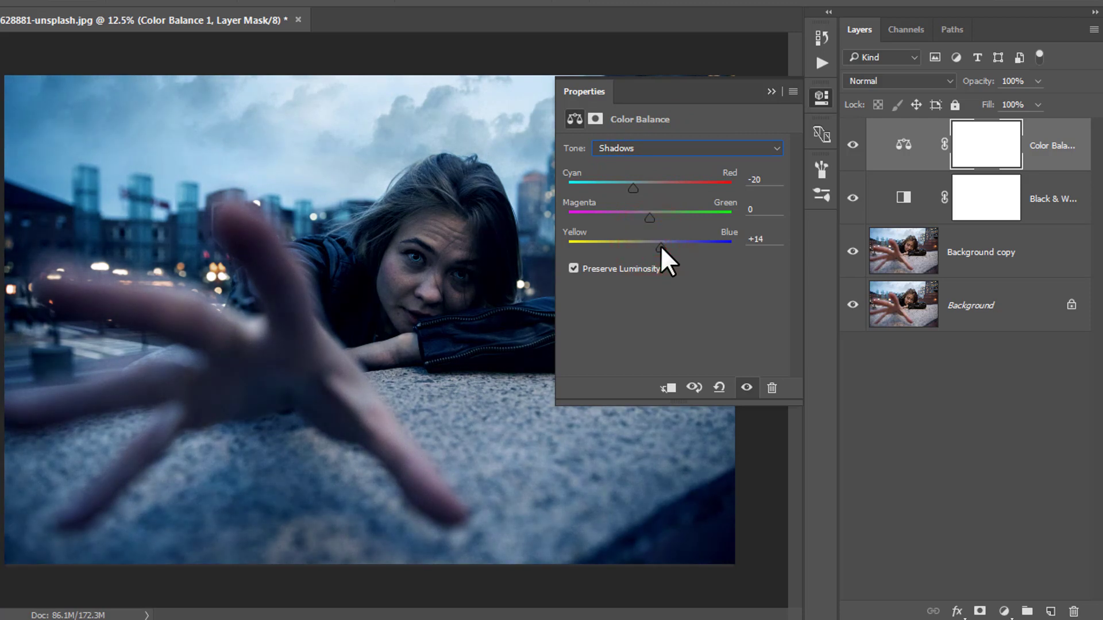
pyautogui.moveTo(649, 215); pyautogui.dragTo(648, 215)
# Warm the highlights to Red +21 and Yellow–Blue -23
pyautogui.click(679, 148)
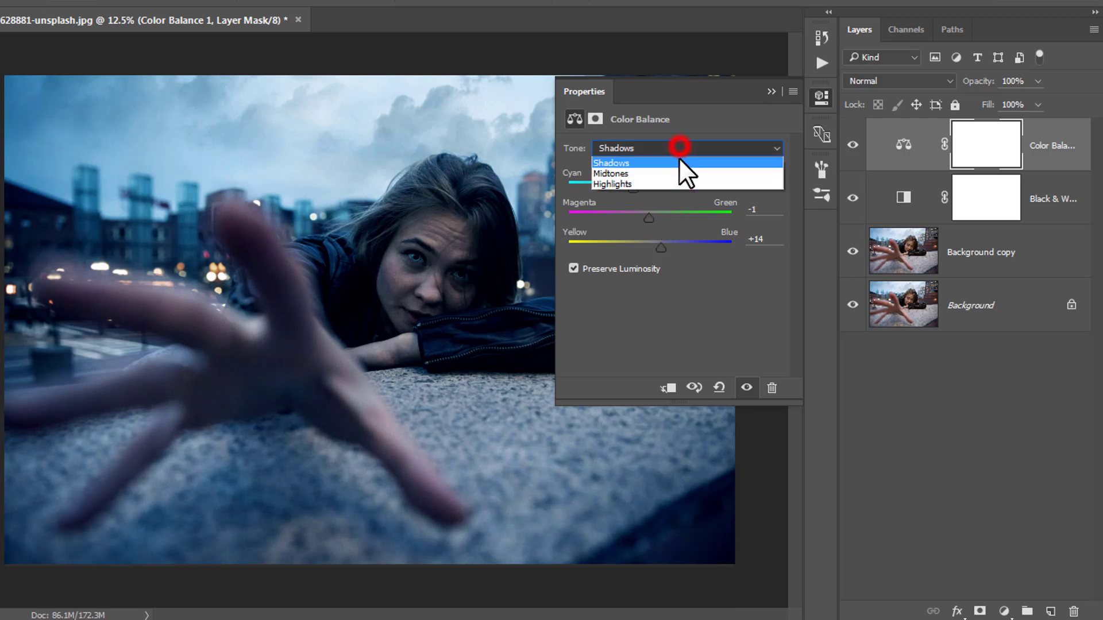
pyautogui.click(657, 185)
pyautogui.moveTo(650, 184); pyautogui.dragTo(658, 185)
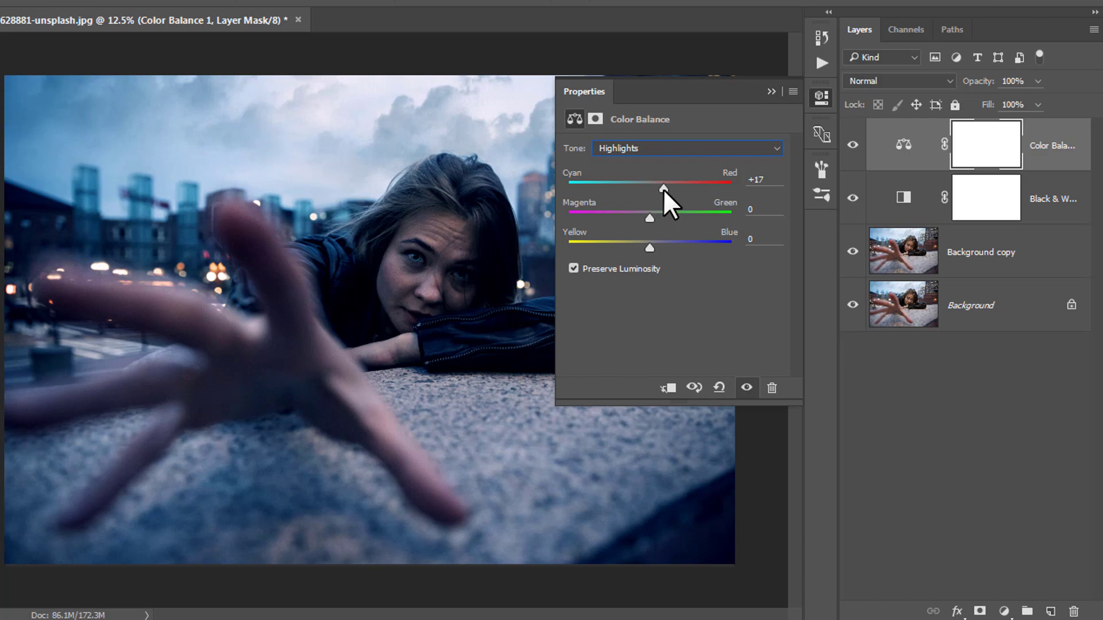
pyautogui.moveTo(647, 246); pyautogui.dragTo(639, 246)
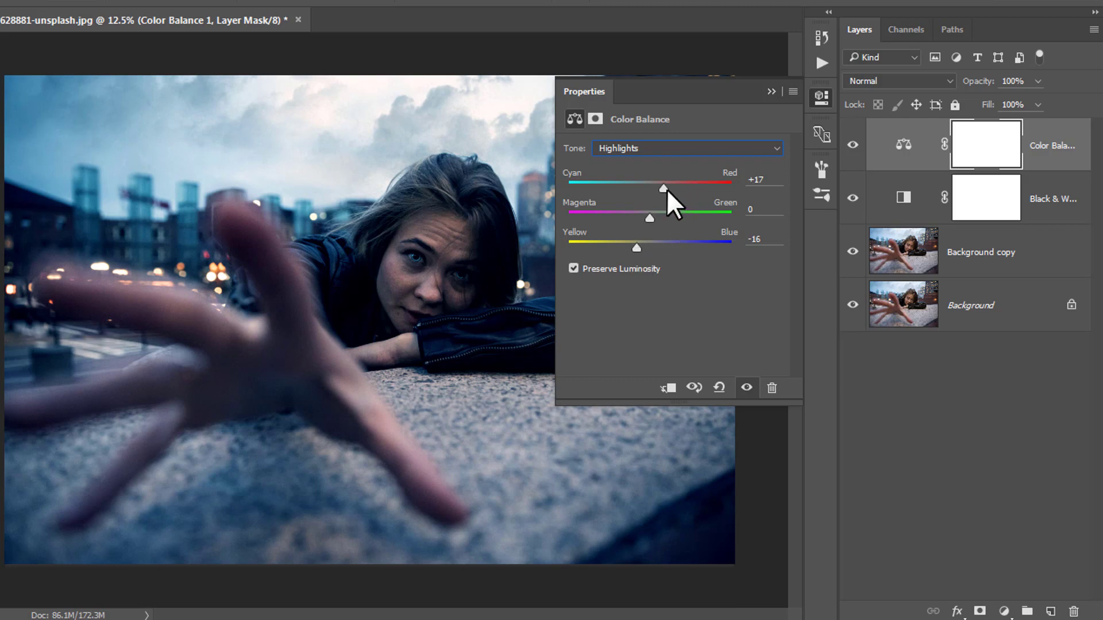
pyautogui.moveTo(666, 189); pyautogui.dragTo(668, 189)
pyautogui.moveTo(634, 244); pyautogui.dragTo(629, 245)
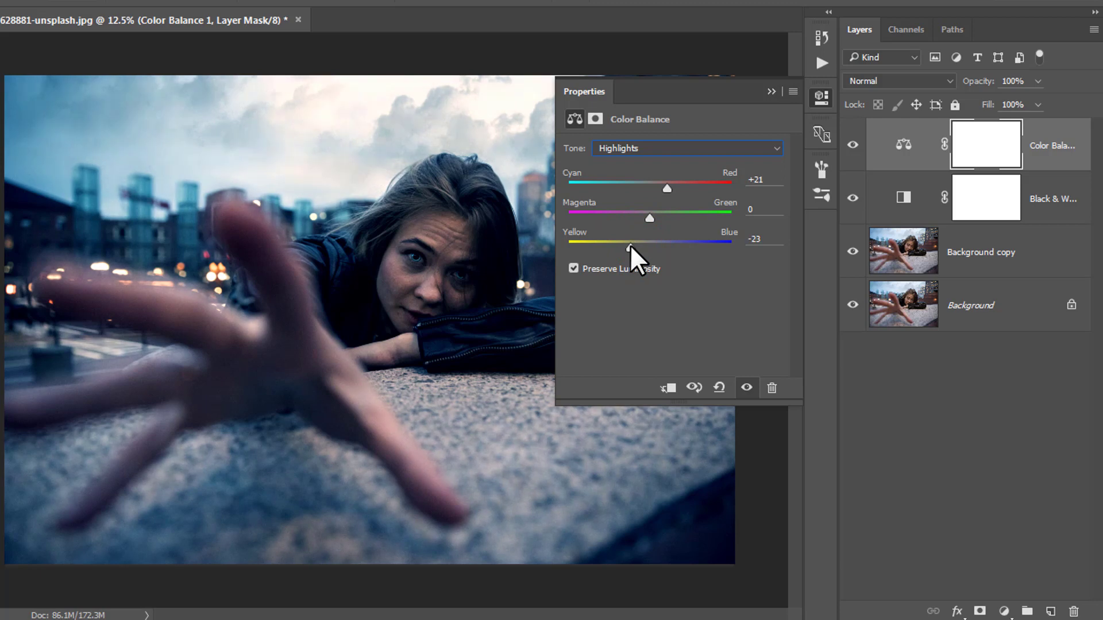
# Compare the image with and without the color balance, then add an empty Layer 1 on top
pyautogui.click(769, 91)
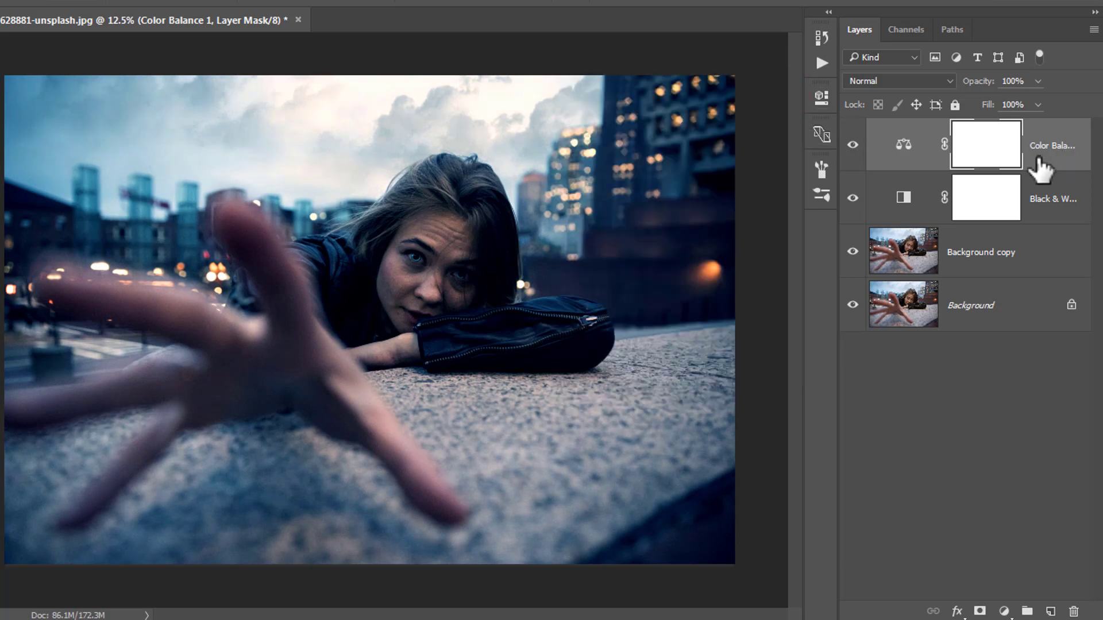
pyautogui.click(853, 146)
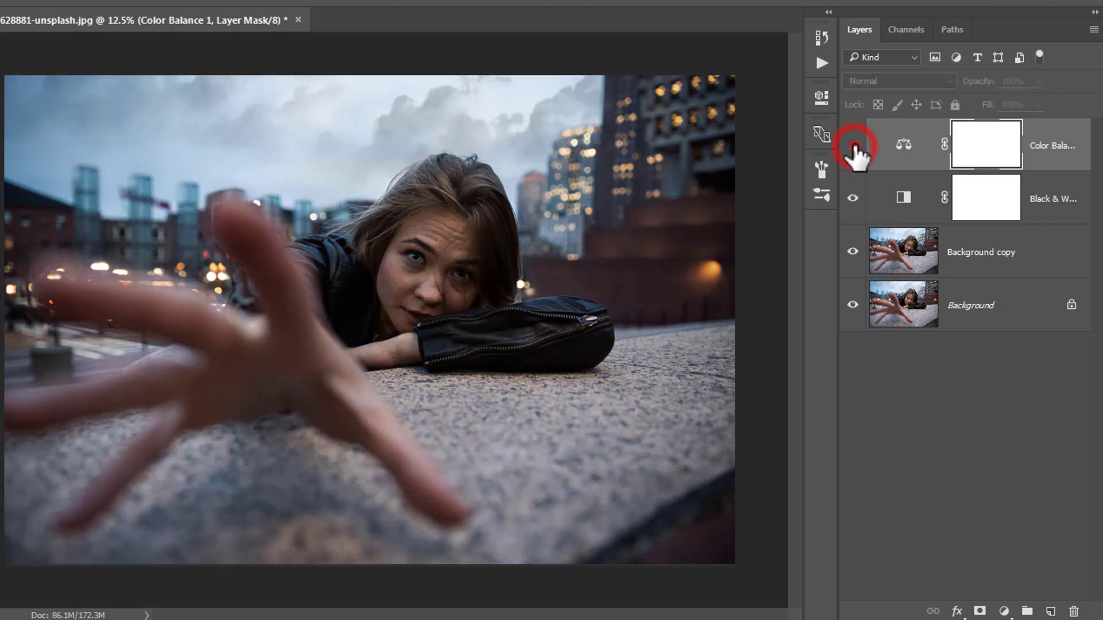
pyautogui.click(1063, 150)
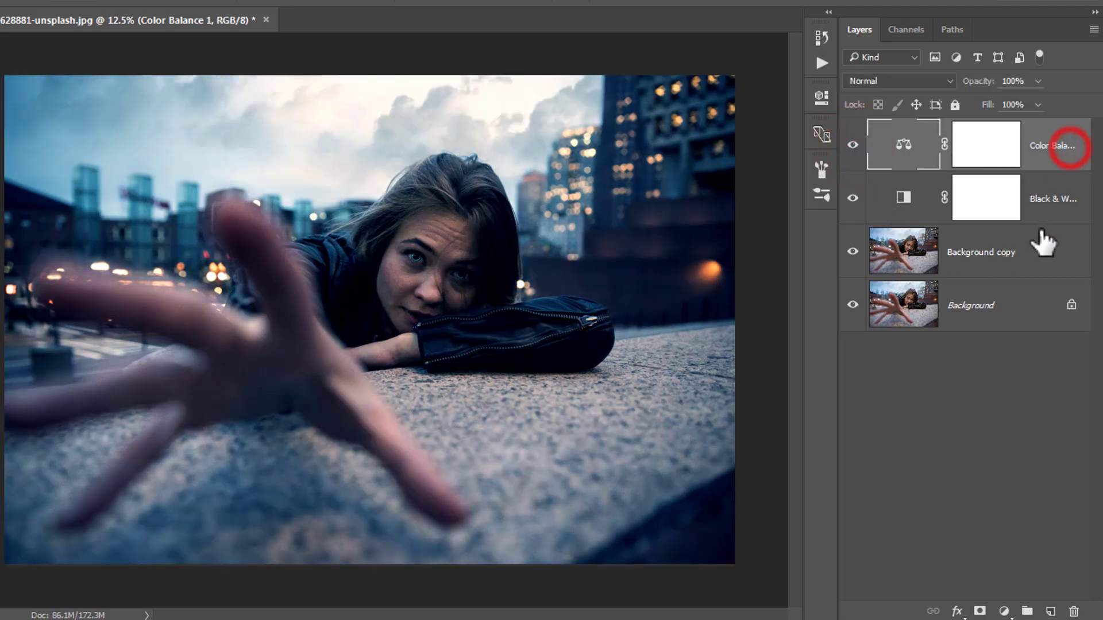
pyautogui.click(1051, 610)
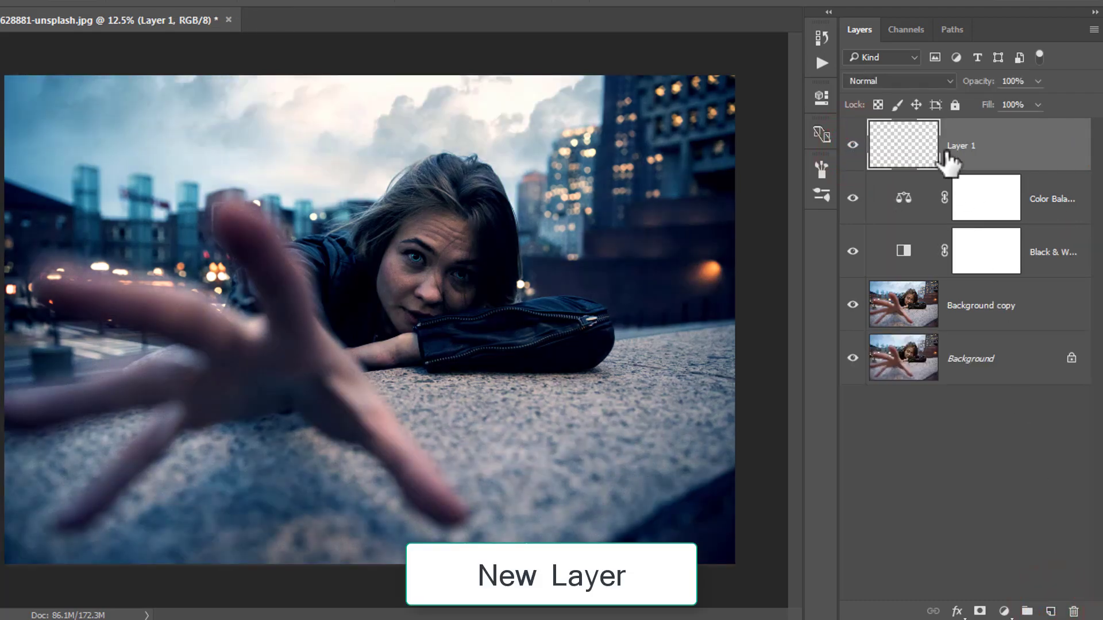
# Zoom in on the woman's face and set up a soft round 58 px brush
pyautogui.press('z')
pyautogui.click(443, 263)
pyautogui.click(443, 258)
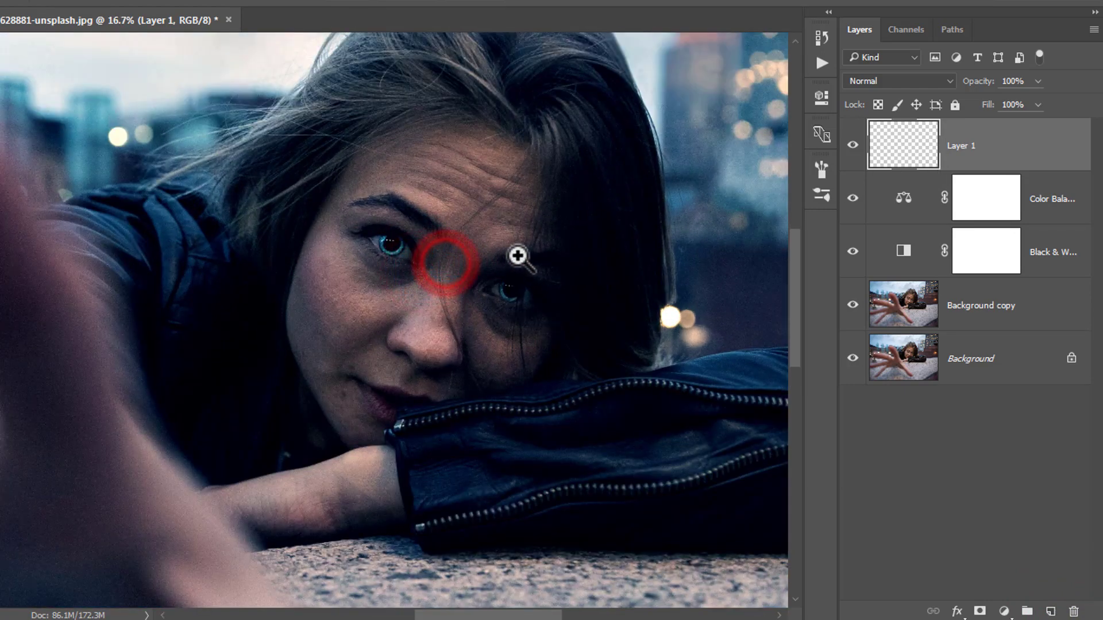
pyautogui.click(517, 253)
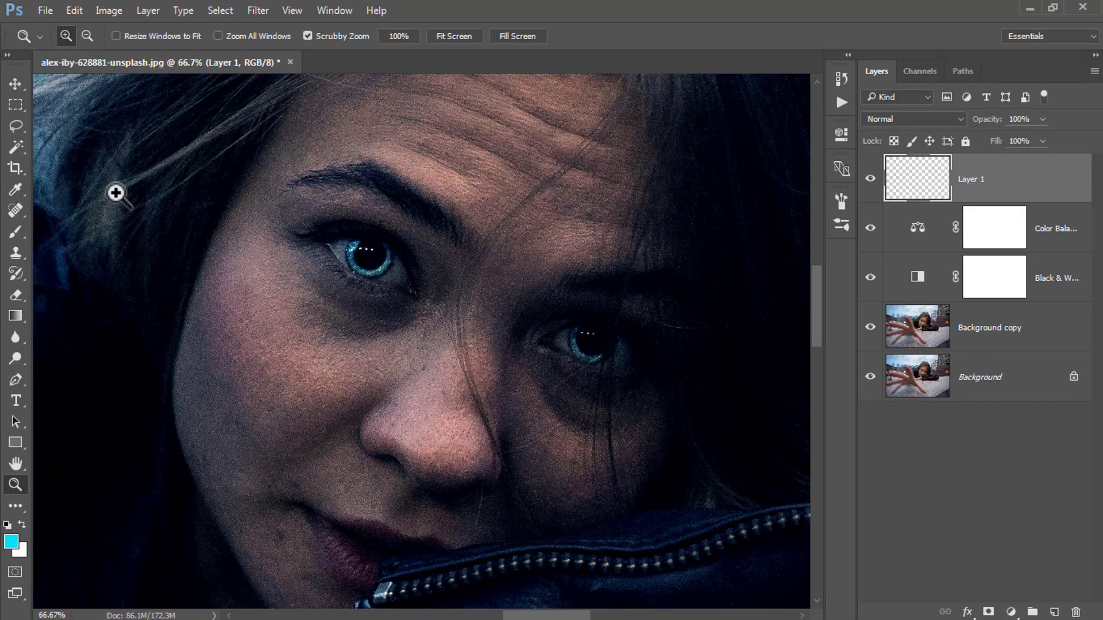
pyautogui.click(15, 232)
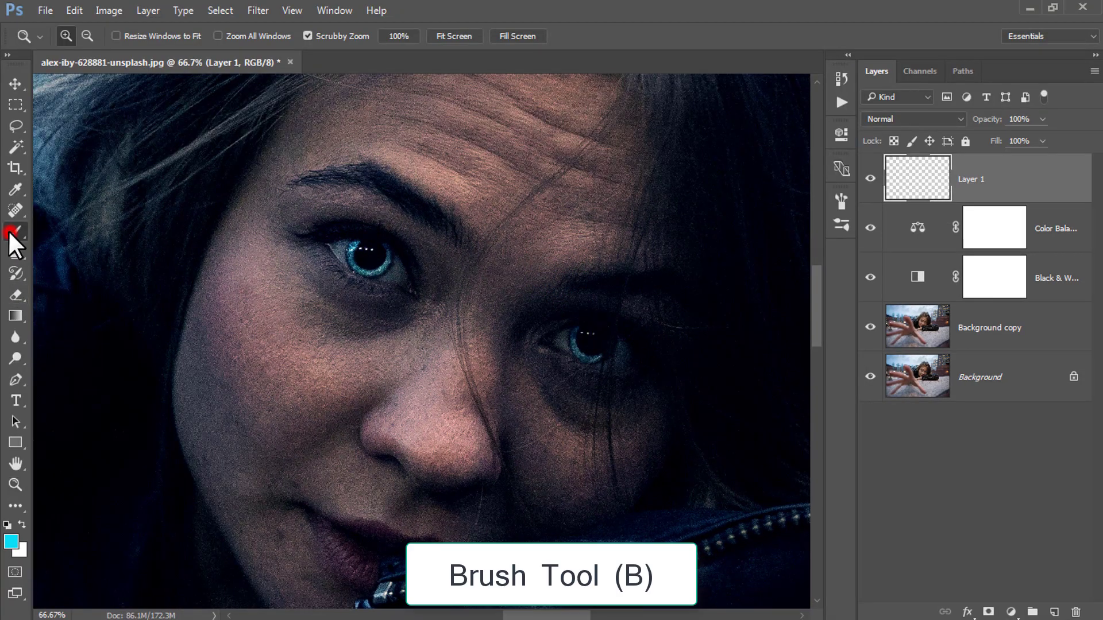
pyautogui.rightClick(254, 218)
pyautogui.click(360, 255)
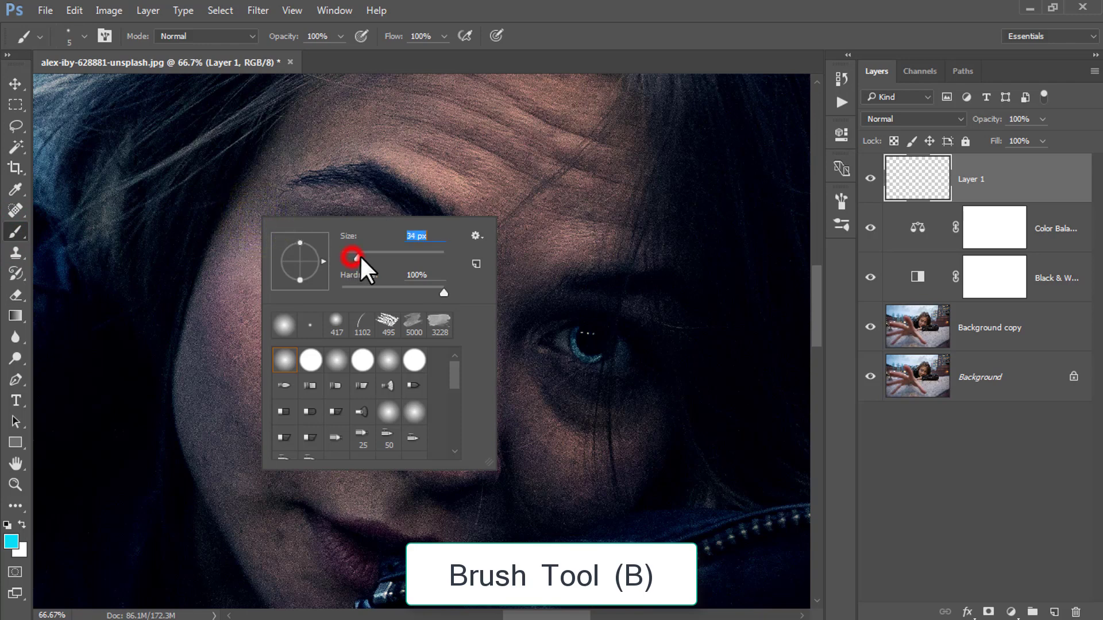
pyautogui.click(287, 358)
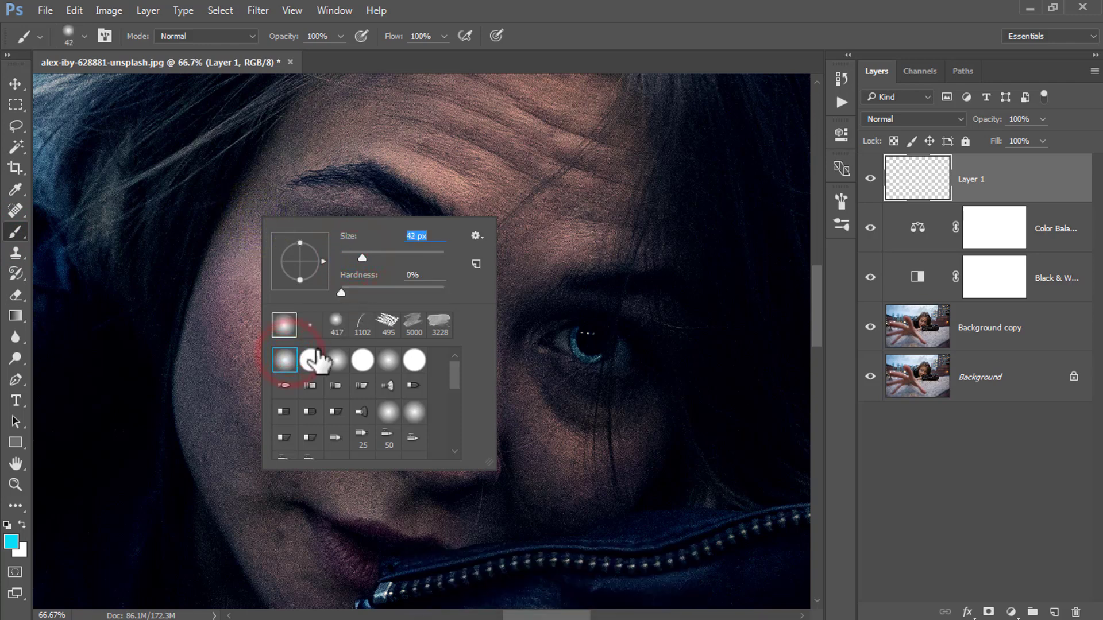
pyautogui.moveTo(363, 256); pyautogui.dragTo(371, 256)
pyautogui.click(570, 36)
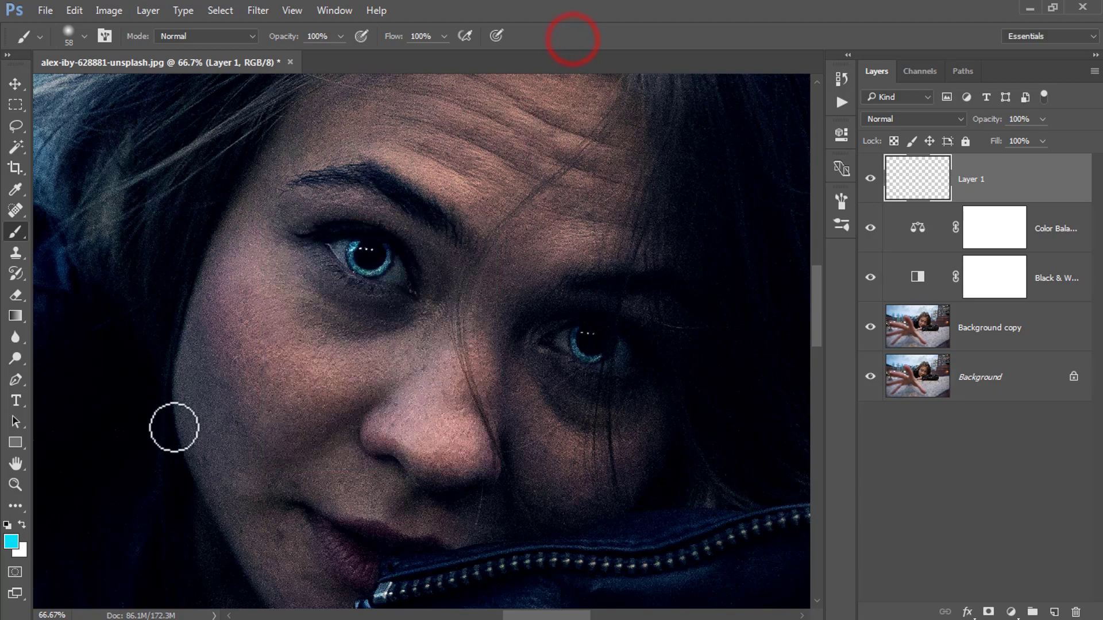
# Set the foreground colour to cyan 07ddf6
pyautogui.click(13, 541)
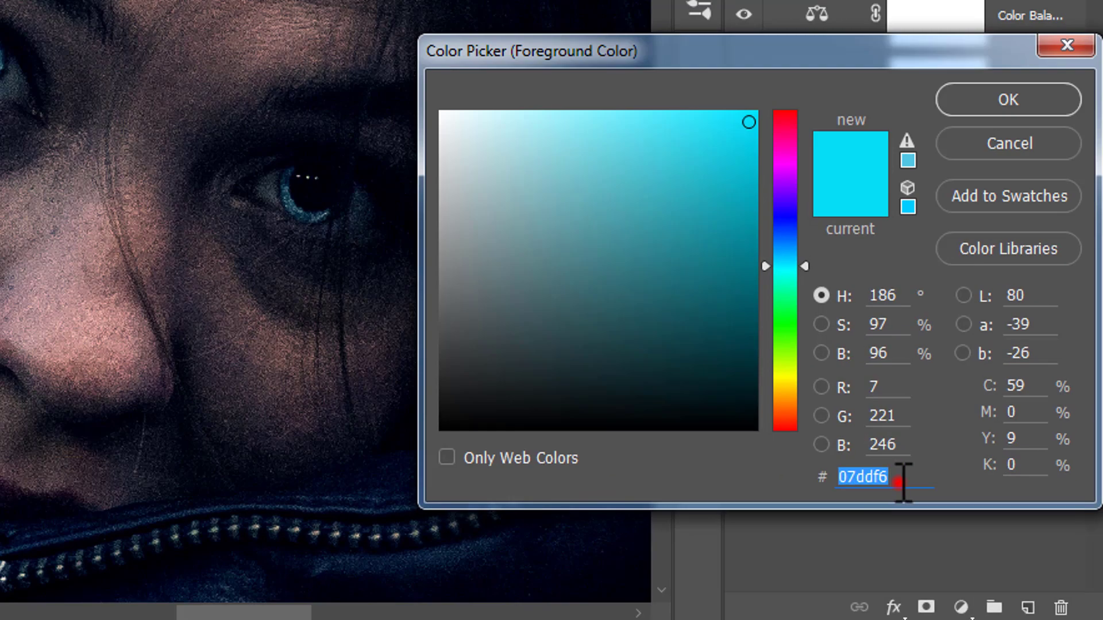
pyautogui.moveTo(903, 482); pyautogui.dragTo(834, 479)
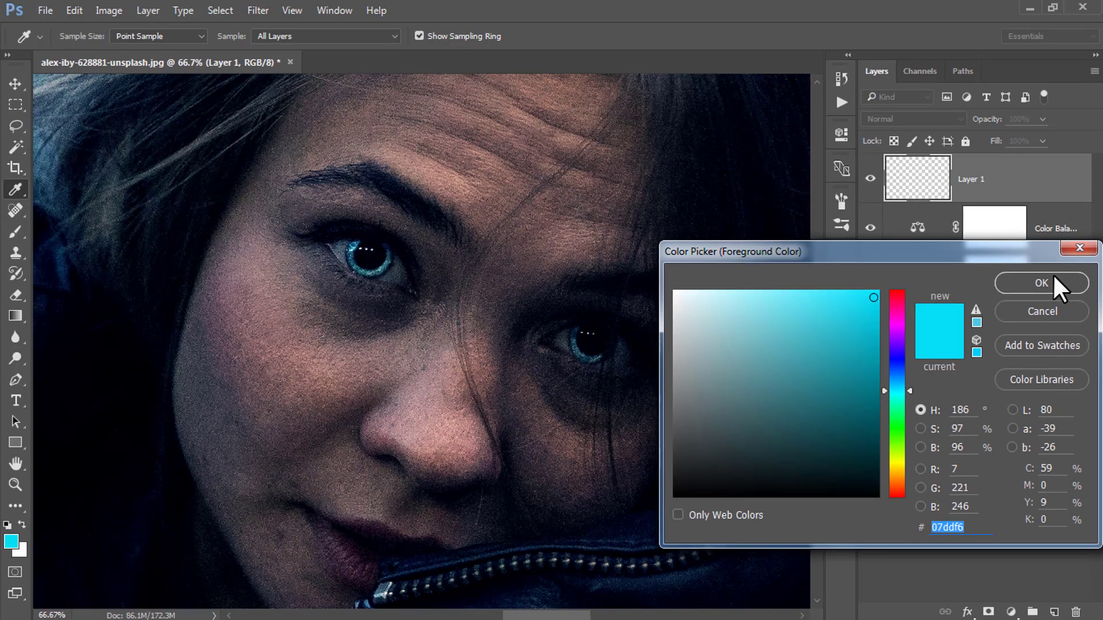
pyautogui.click(1034, 284)
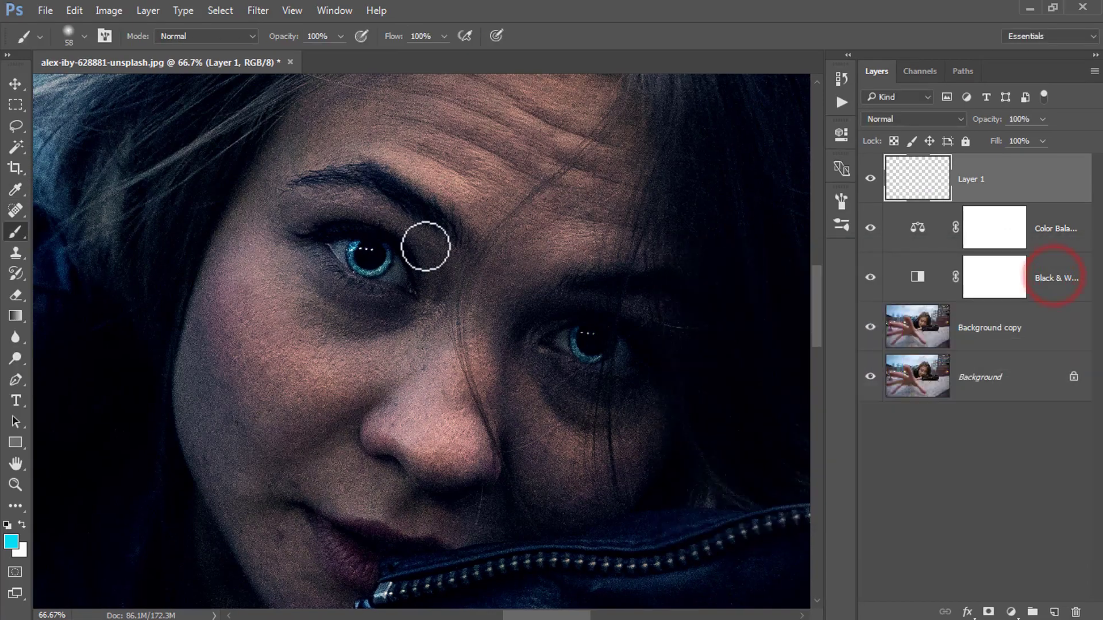
# Paint cyan over both irises on Layer 1 and blend it in Subtract mode
pyautogui.moveTo(361, 250)
pyautogui.mouseDown()
pyautogui.moveTo(375, 267)
pyautogui.moveTo(382, 247)
pyautogui.moveTo(352, 251)
pyautogui.moveTo(372, 265)
pyautogui.mouseUp()
pyautogui.moveTo(587, 330)
pyautogui.mouseDown()
pyautogui.moveTo(595, 355)
pyautogui.moveTo(598, 339)
pyautogui.moveTo(580, 329)
pyautogui.moveTo(598, 340)
pyautogui.mouseUp()
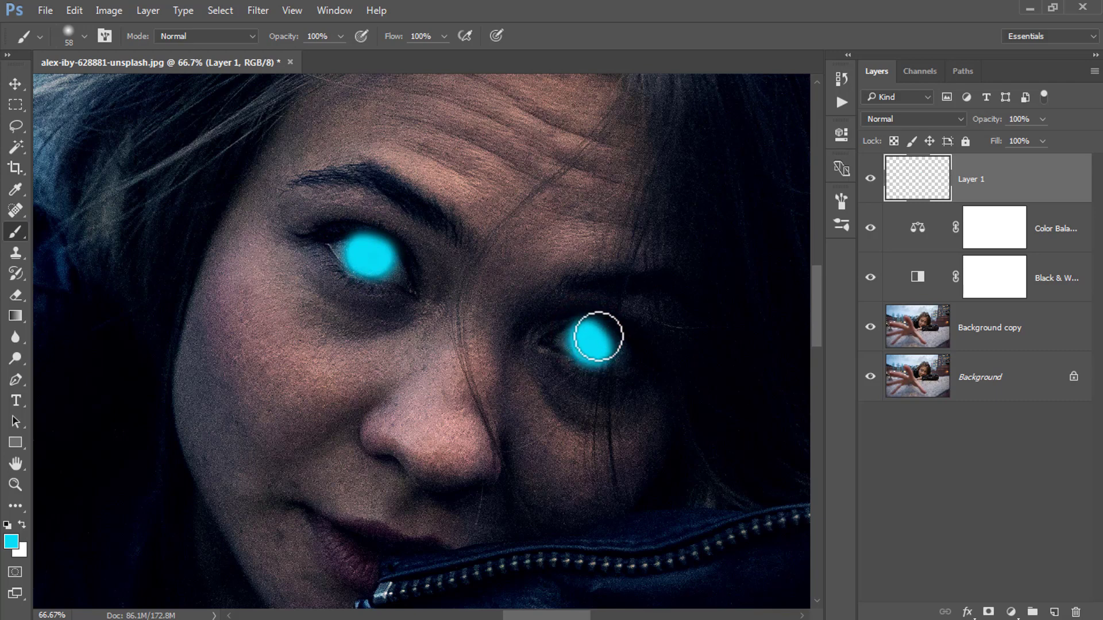
pyautogui.click(908, 64)
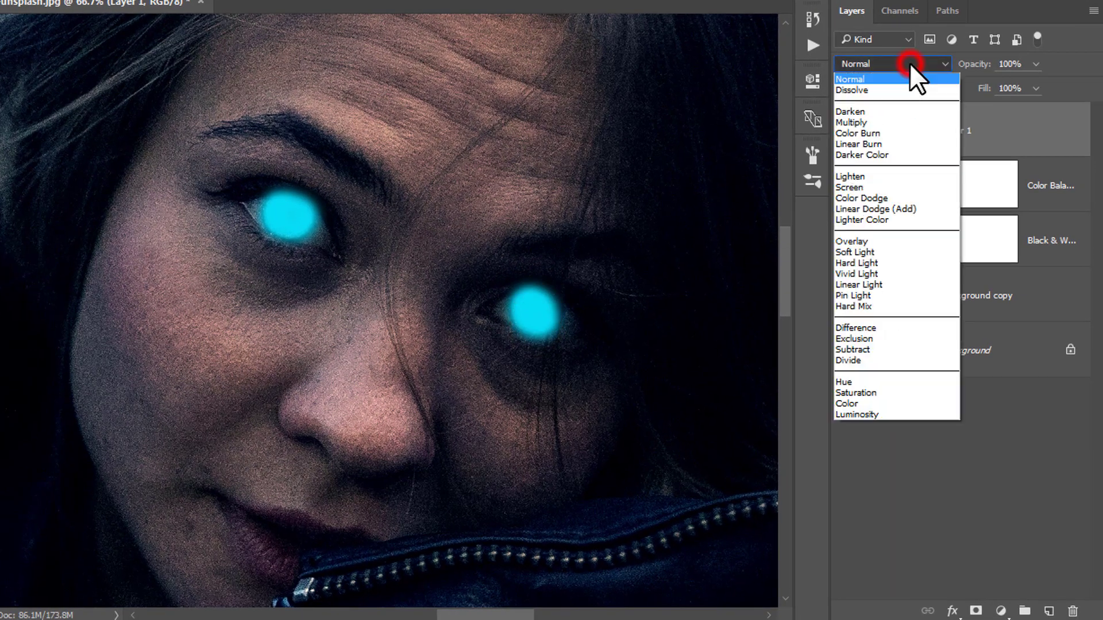
pyautogui.click(853, 350)
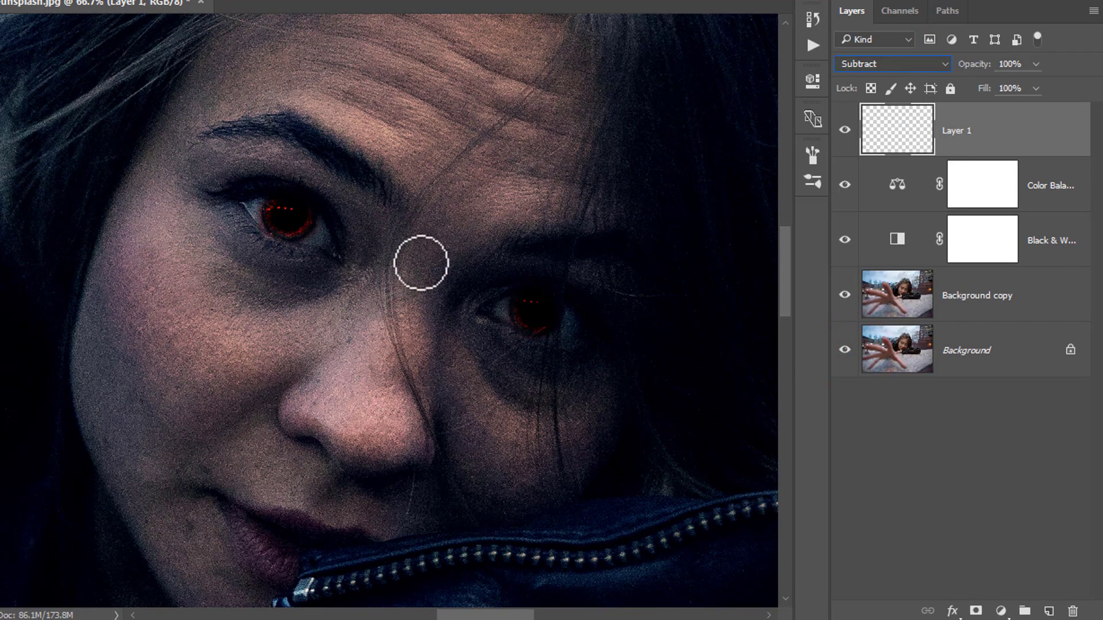
# Undo a stray dab above the right eye and fit the photo on screen
pyautogui.click(462, 241)
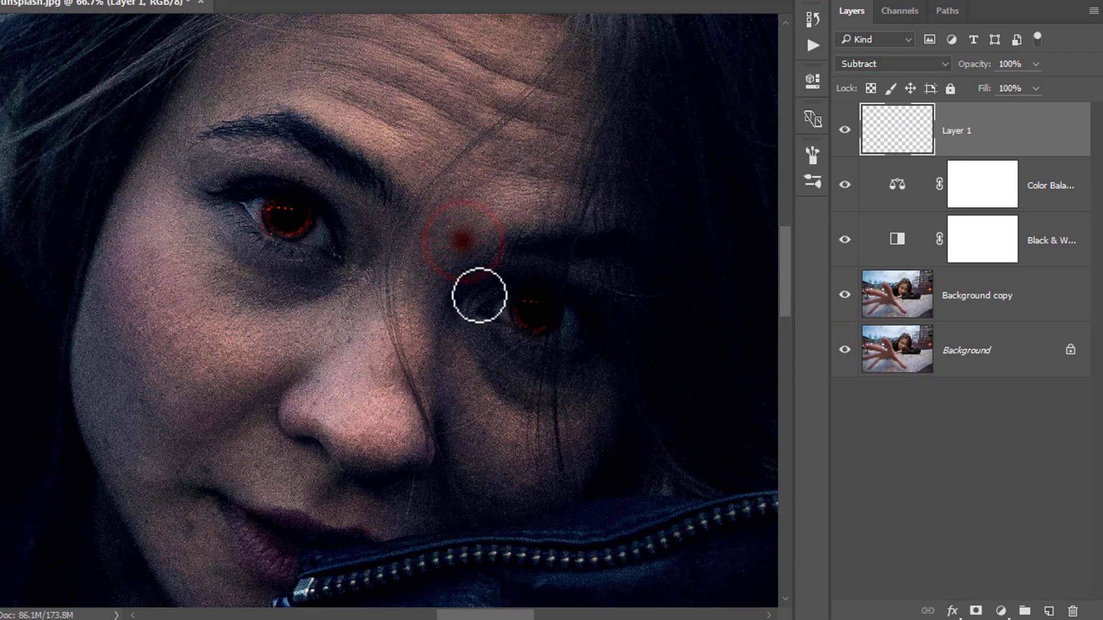
pyautogui.hotkey('ctrl', 'z')
pyautogui.click(369, 172)
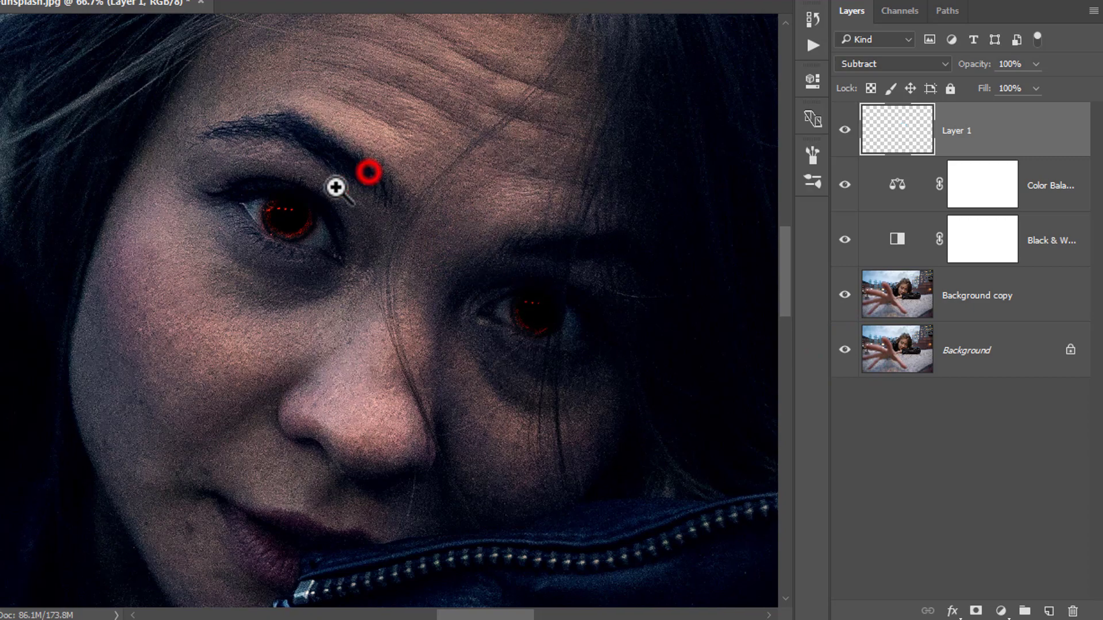
pyautogui.click(588, 303)
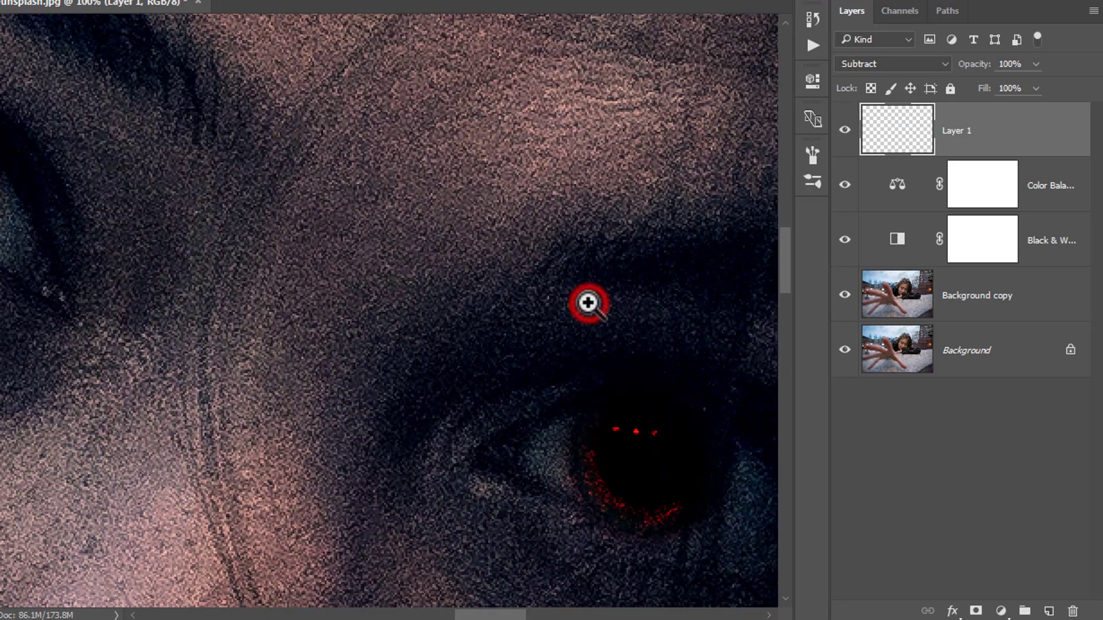
pyautogui.rightClick(541, 289)
pyautogui.click(553, 300)
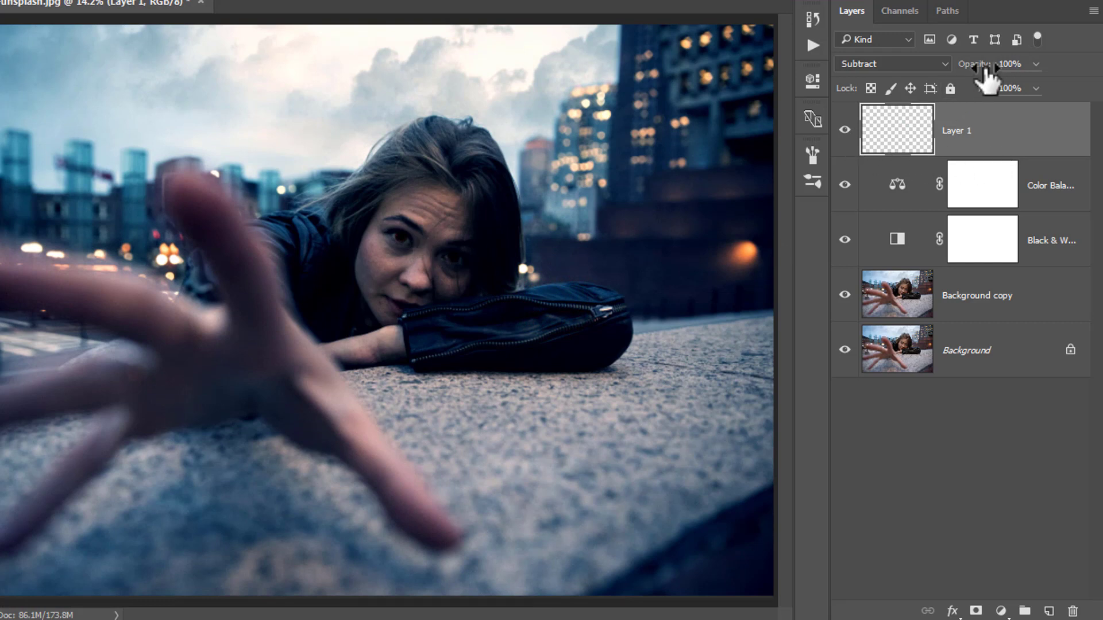
# Add a Brightness/Contrast layer with Contrast 18 in Luminosity mode, comparing it on and off
pyautogui.click(1002, 607)
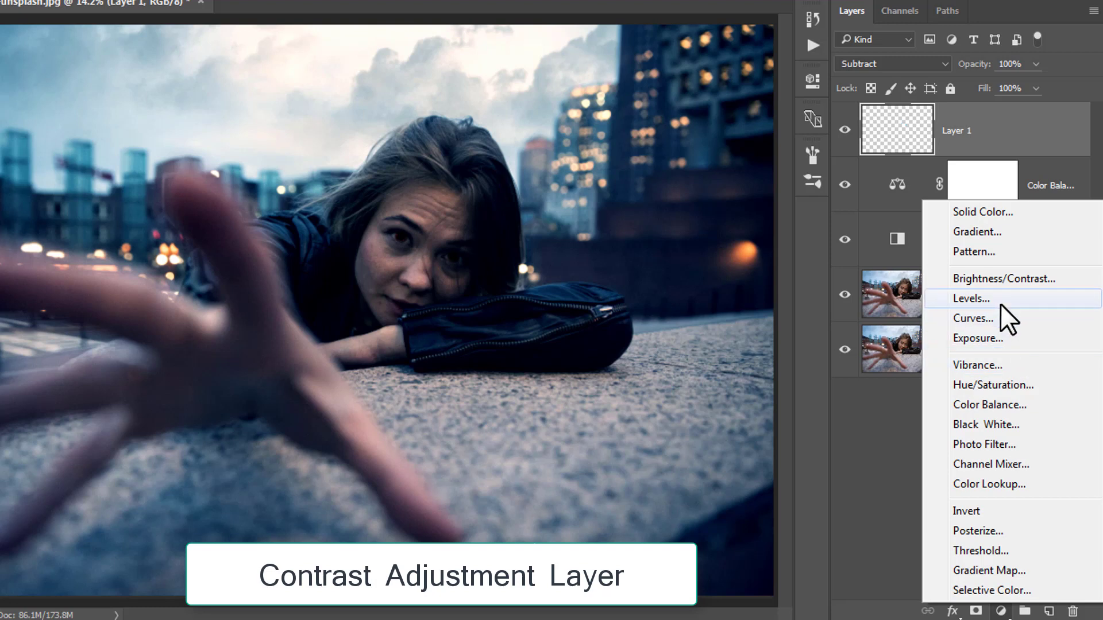
pyautogui.click(1008, 279)
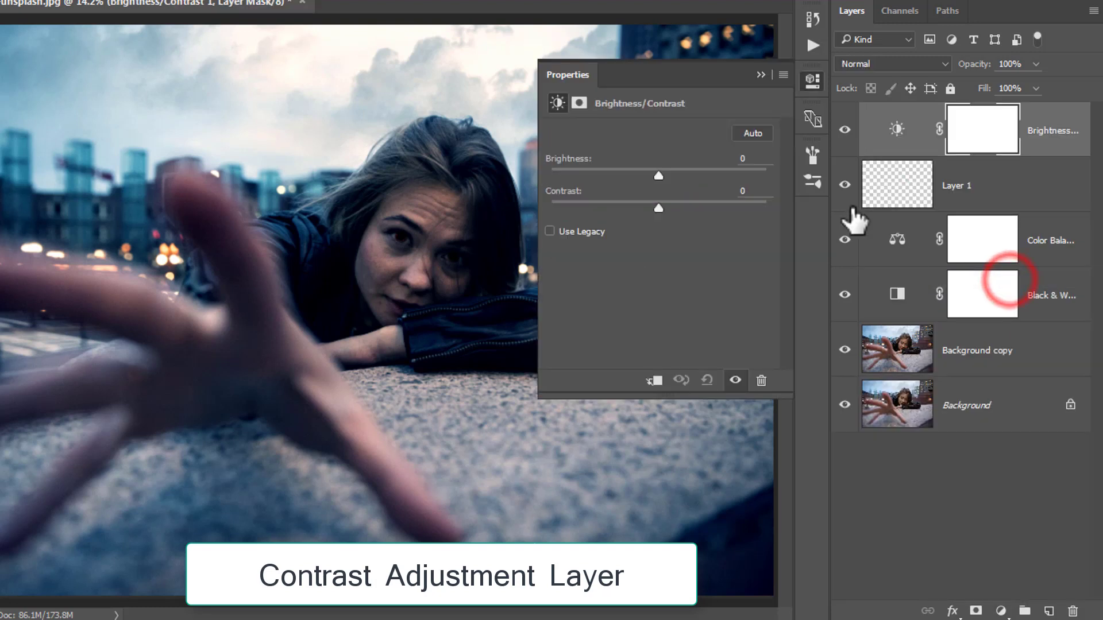
pyautogui.moveTo(659, 208); pyautogui.dragTo(671, 209)
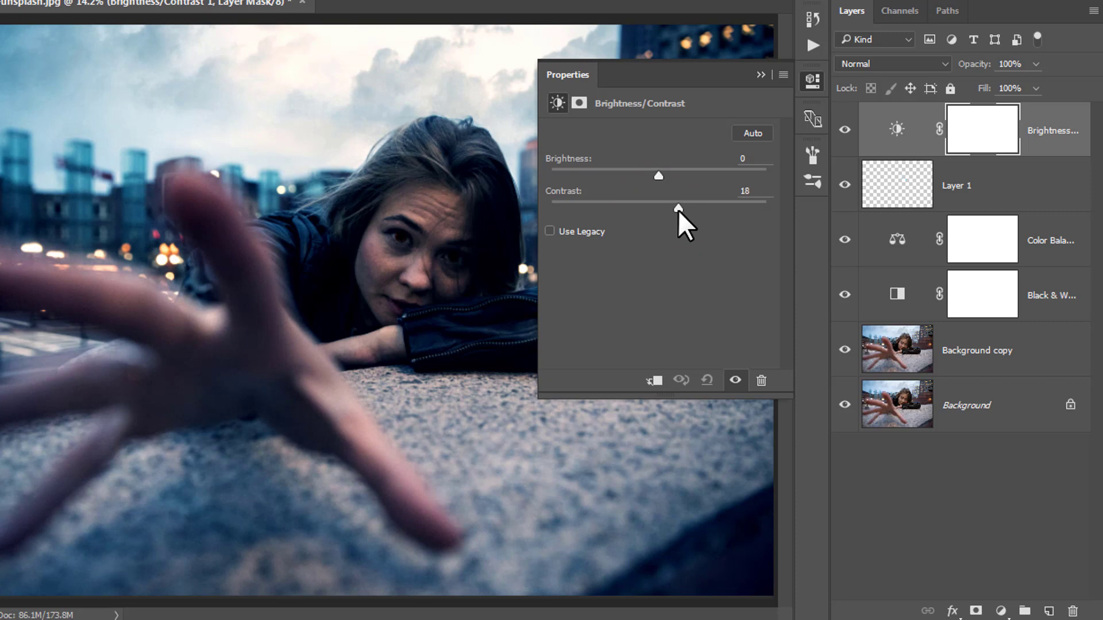
pyautogui.click(760, 75)
pyautogui.click(844, 130)
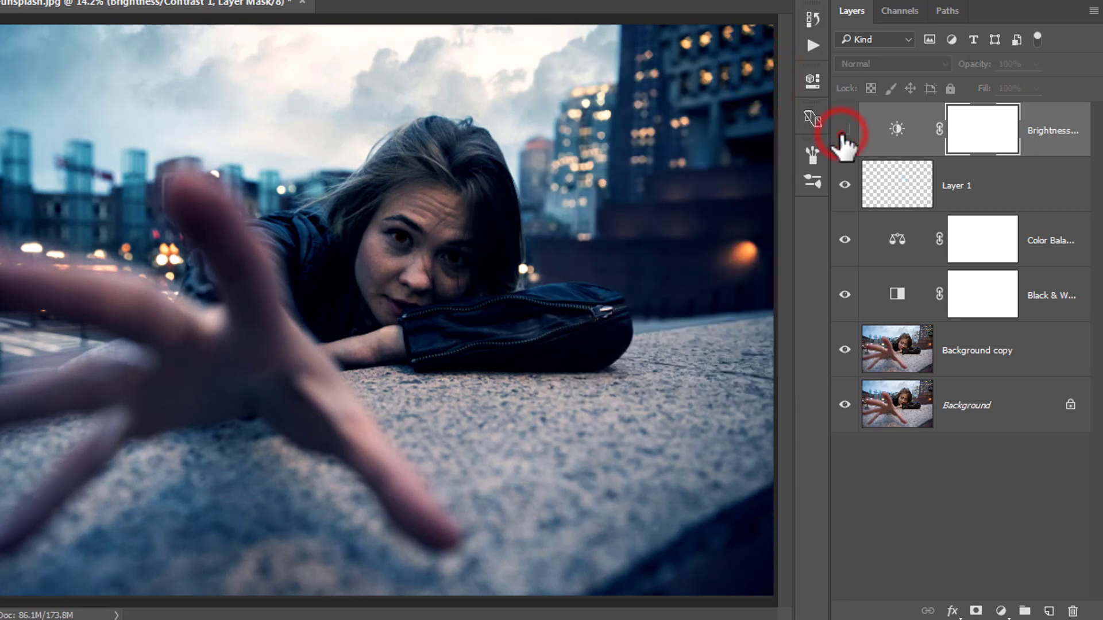
pyautogui.click(843, 131)
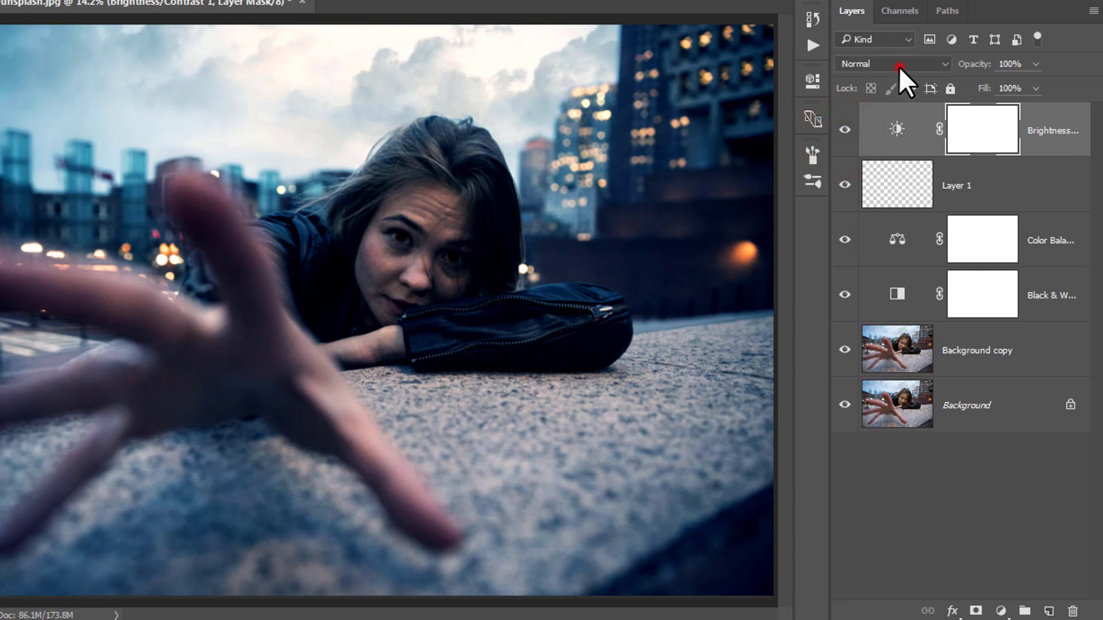
pyautogui.click(898, 66)
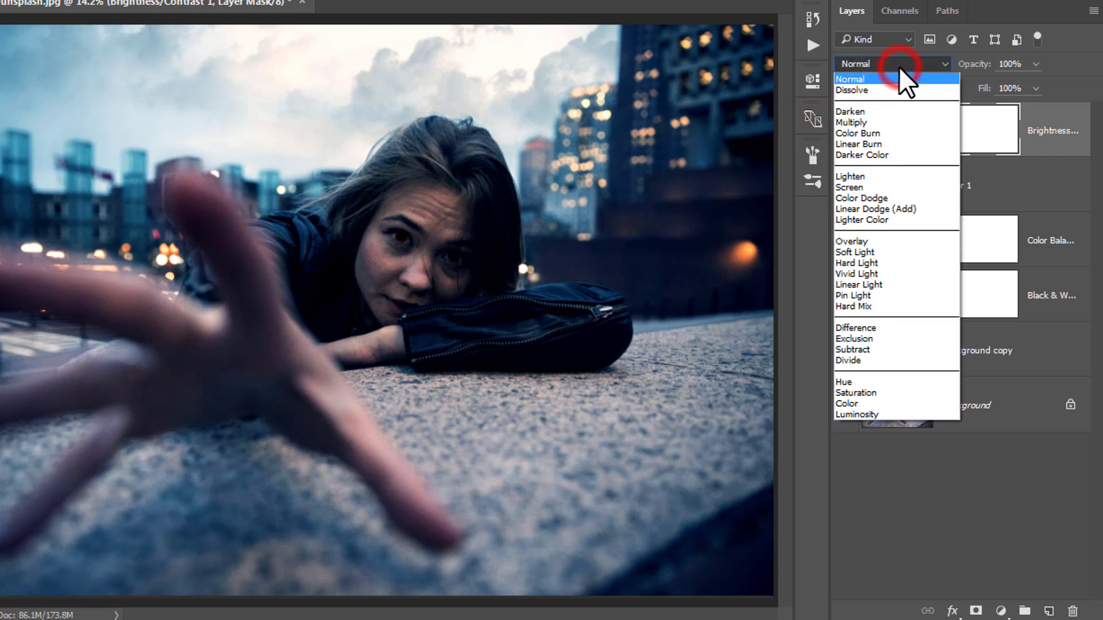
pyautogui.click(856, 414)
pyautogui.click(844, 130)
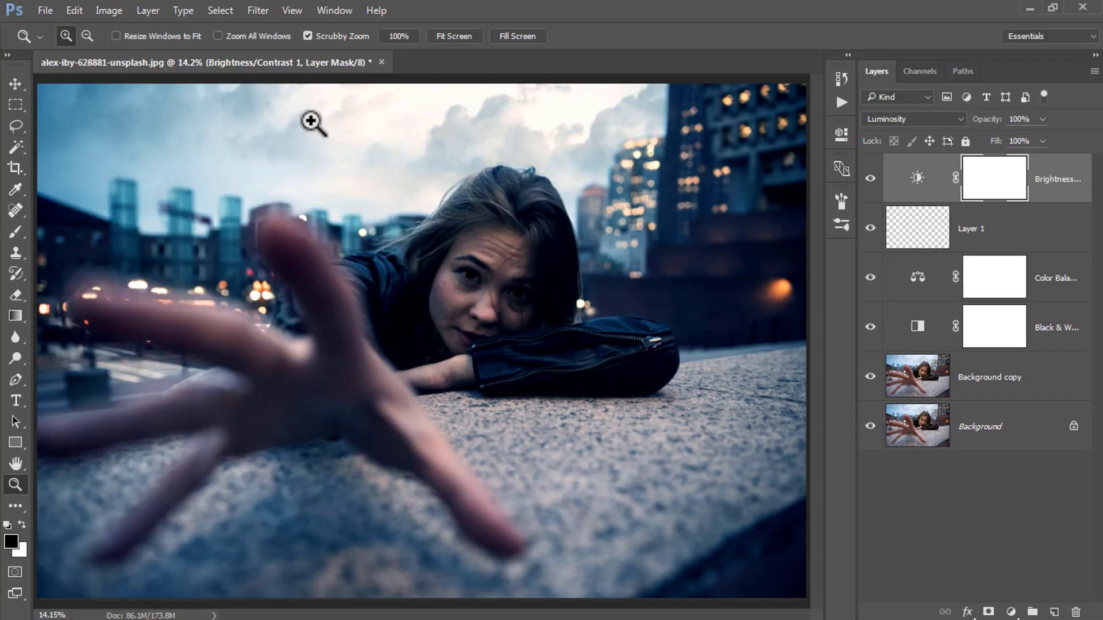
# Create Layer 2 through Layer > New > Layer, in Overlay mode and filled with 50% gray
pyautogui.click(150, 8)
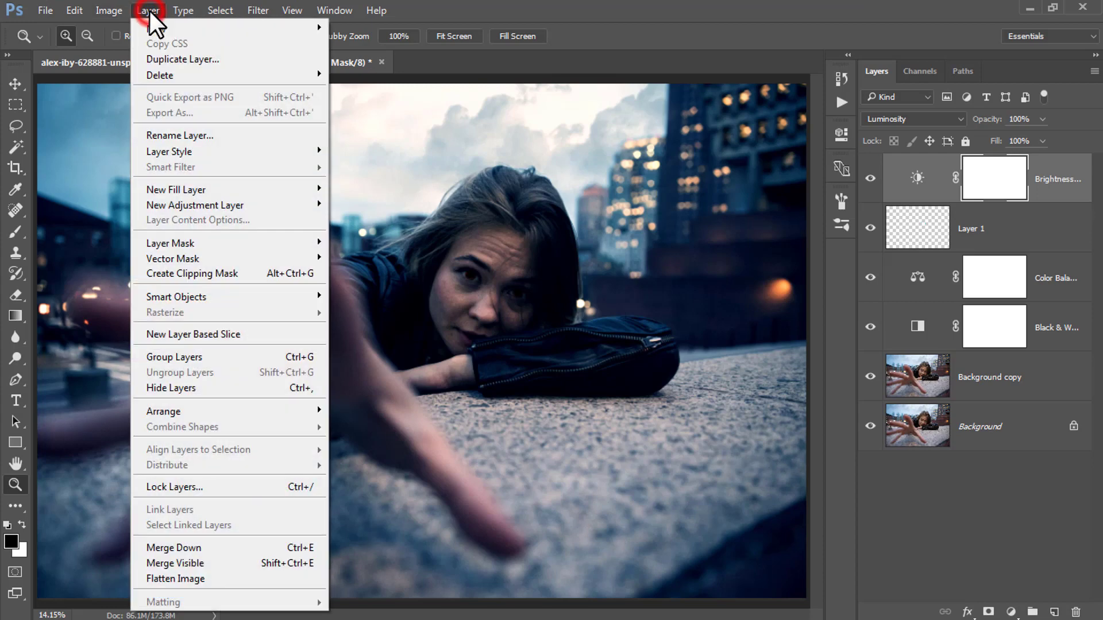
pyautogui.click(178, 28)
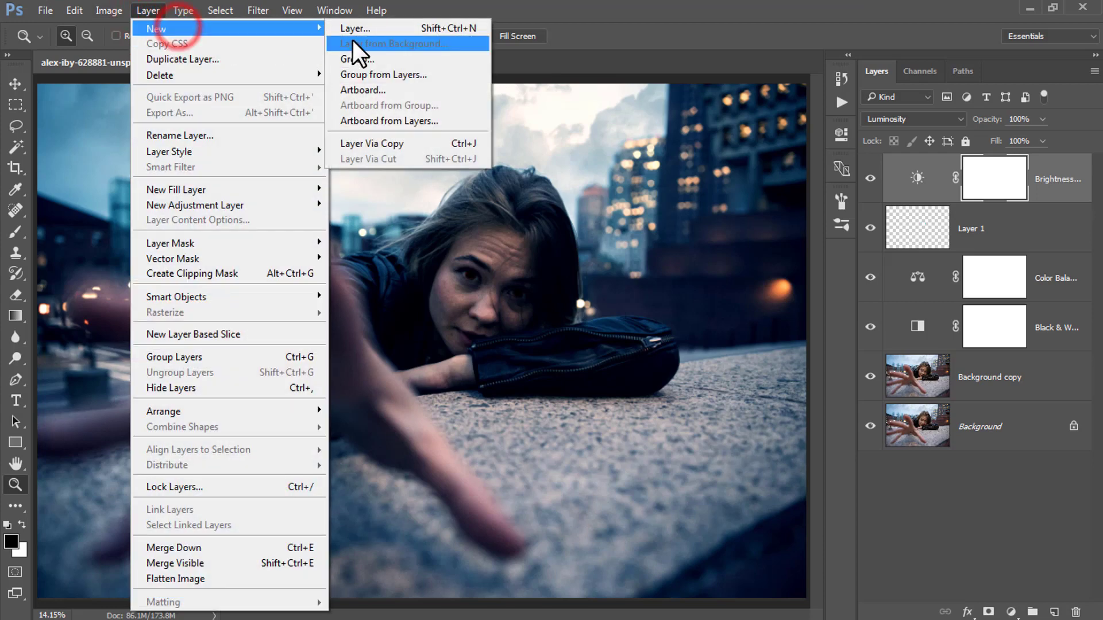
pyautogui.click(418, 30)
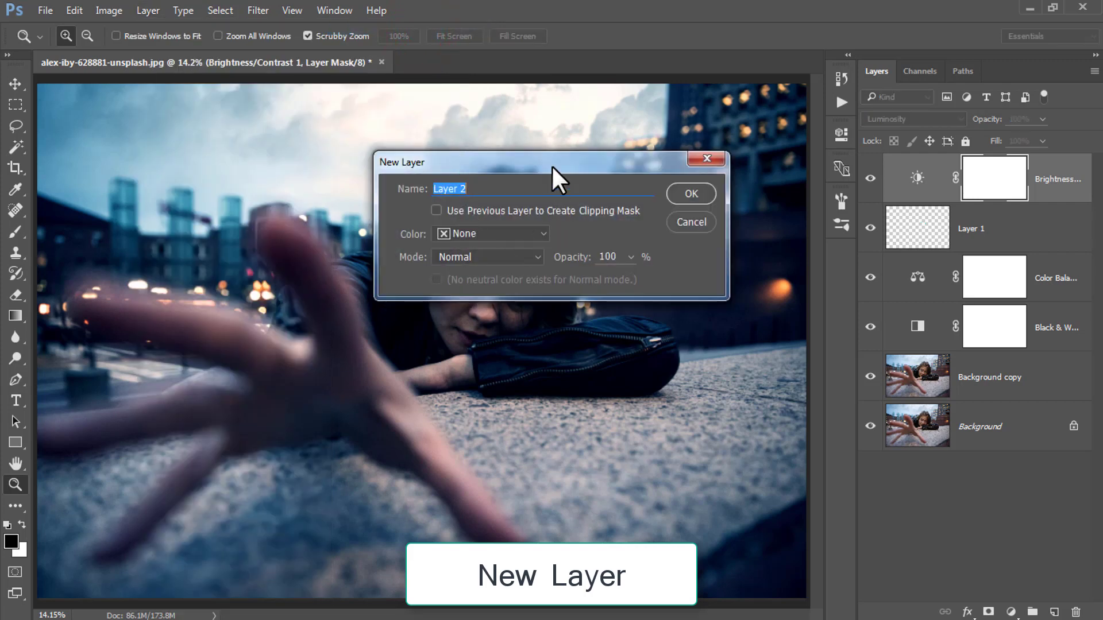
pyautogui.click(537, 256)
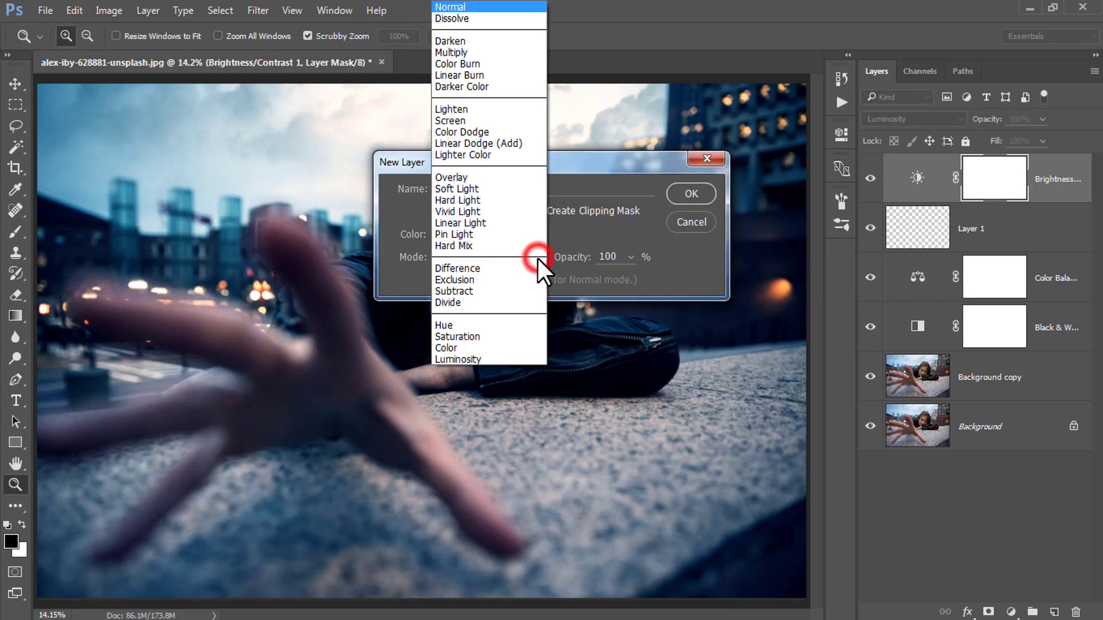
pyautogui.click(473, 178)
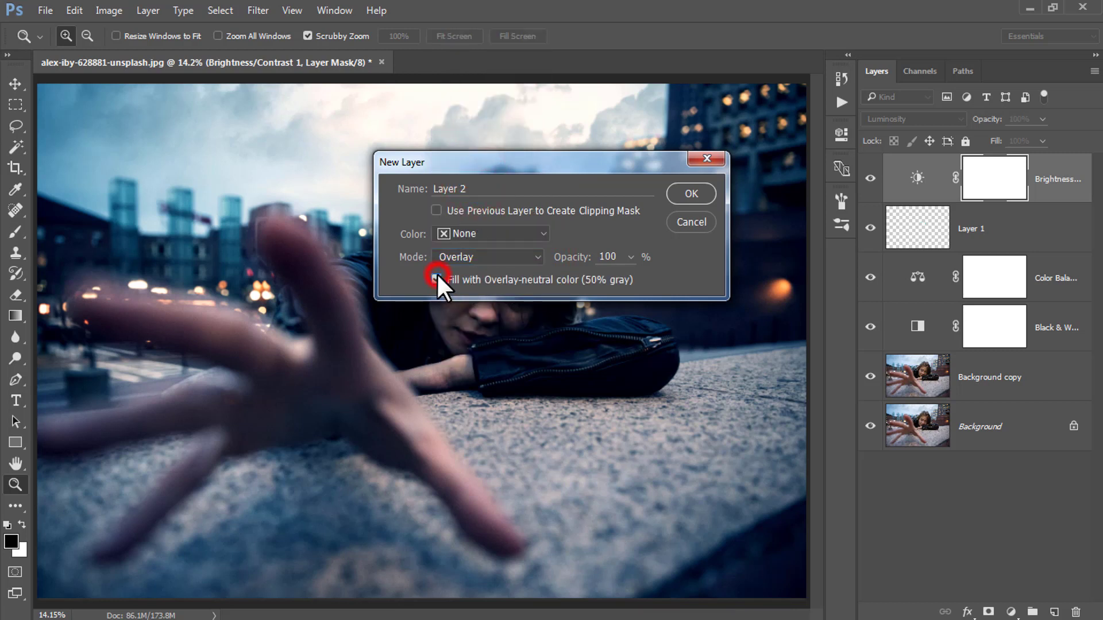
pyautogui.click(693, 191)
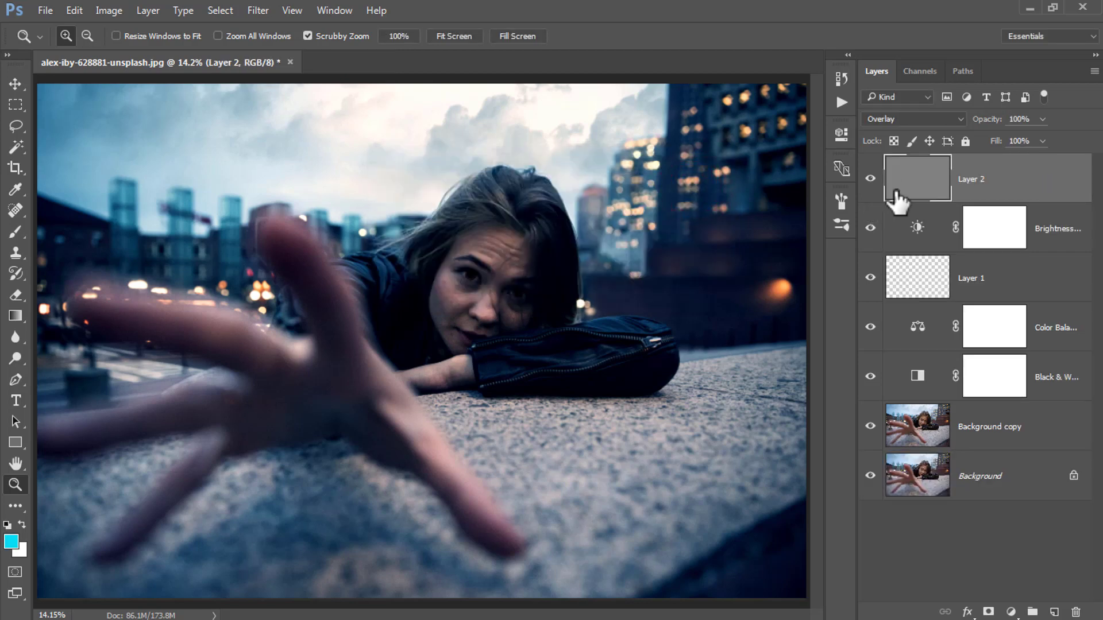
pyautogui.click(525, 284)
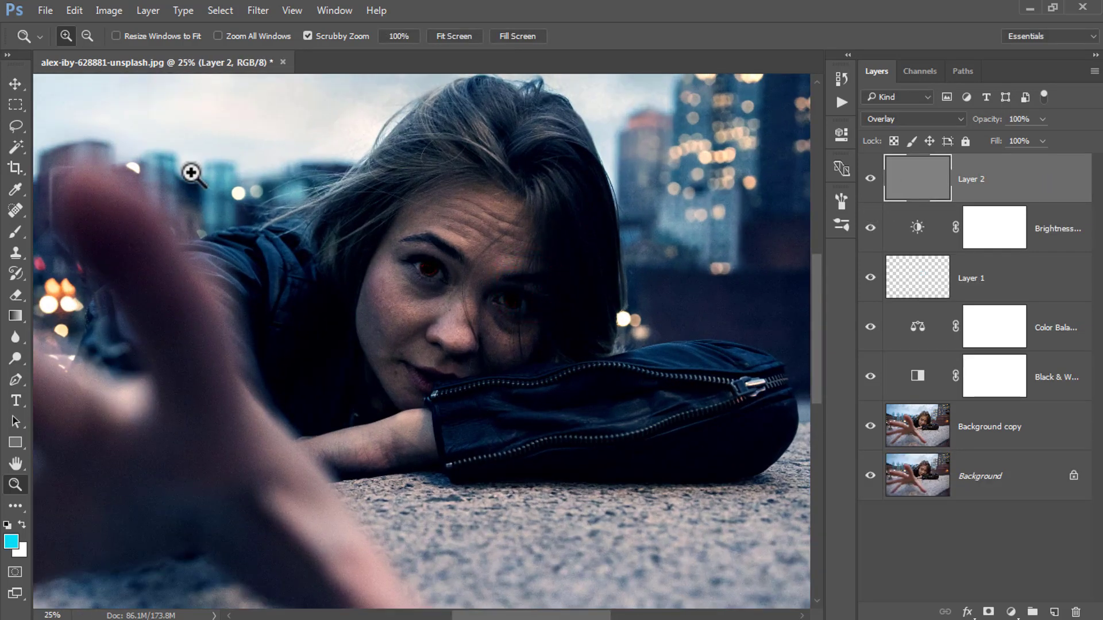
# Set up the Dodge Tool with a 495 px brush and 15% exposure
pyautogui.click(16, 358)
pyautogui.click(62, 355)
pyautogui.rightClick(399, 218)
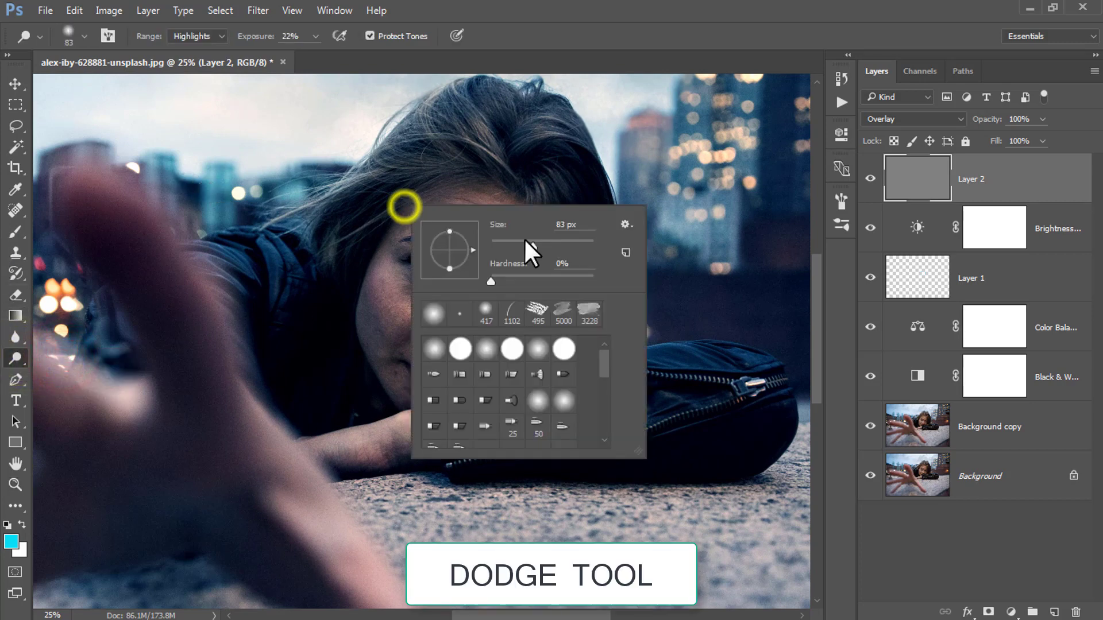
pyautogui.moveTo(543, 243); pyautogui.dragTo(581, 245)
pyautogui.click(547, 46)
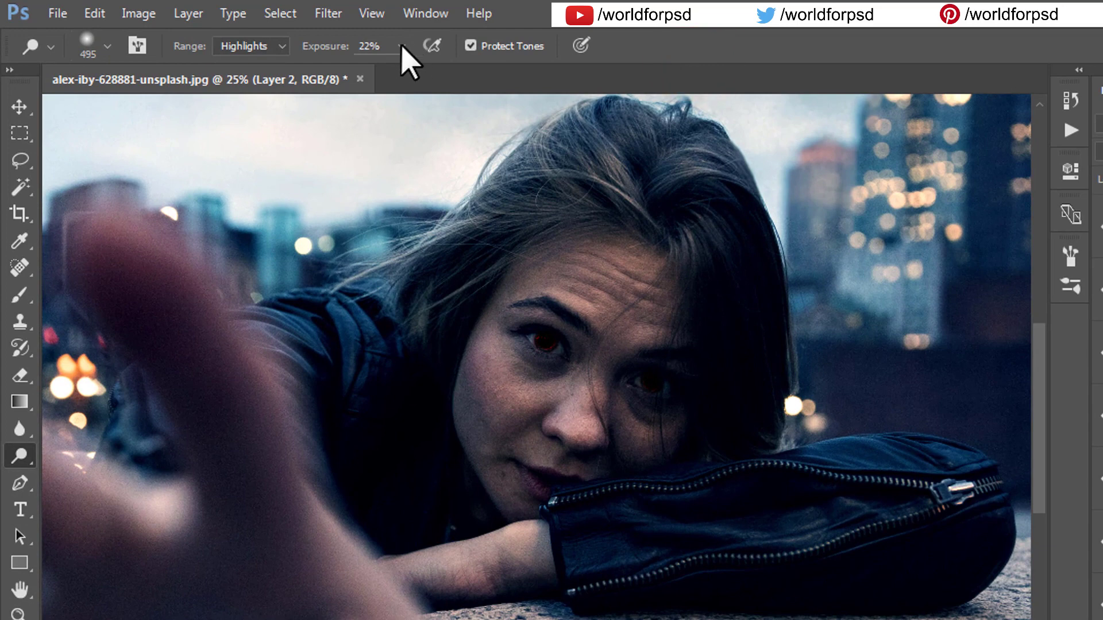
pyautogui.click(402, 46)
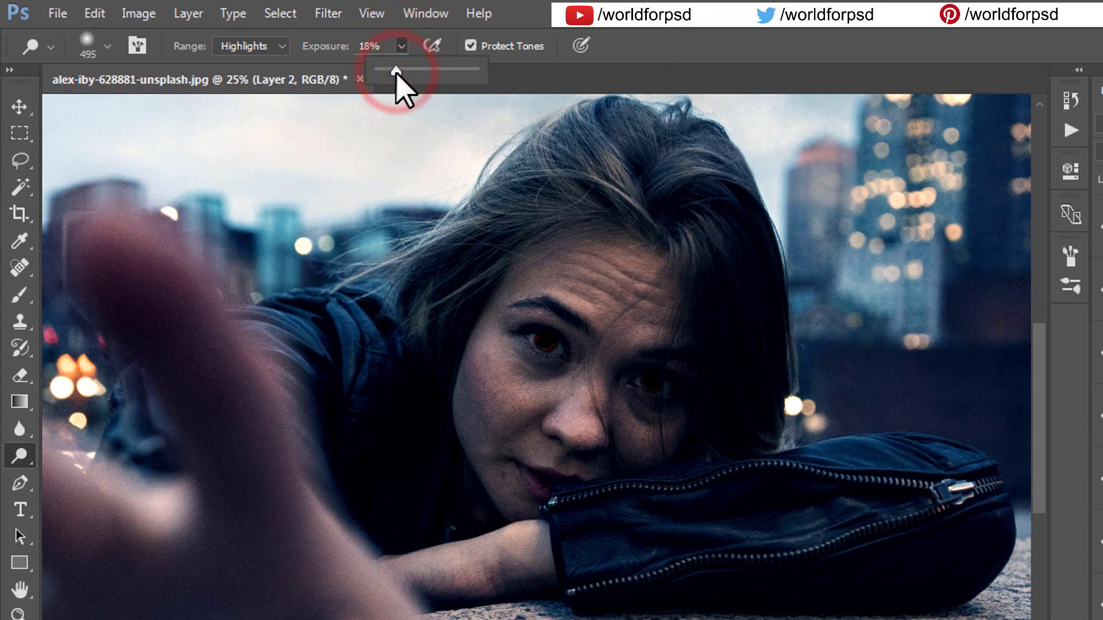
pyautogui.moveTo(396, 71); pyautogui.dragTo(393, 72)
pyautogui.click(374, 46)
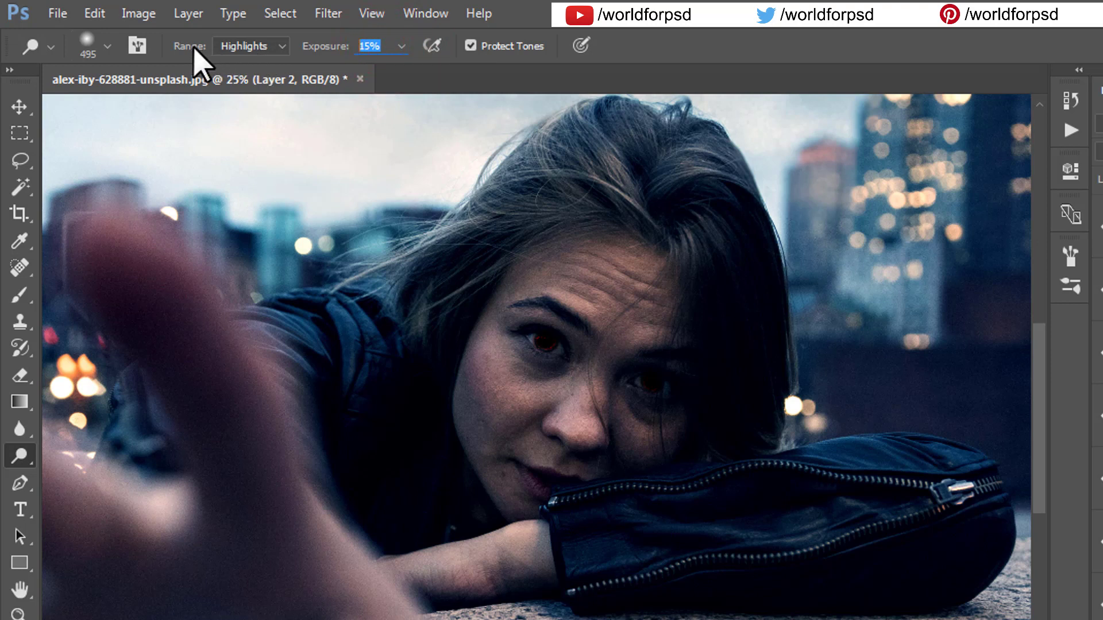
# Dodge the forehead, face, chin, arm and hand on Layer 2
pyautogui.click(609, 35)
pyautogui.click(643, 278)
pyautogui.moveTo(509, 341)
pyautogui.mouseDown()
pyautogui.moveTo(468, 480)
pyautogui.moveTo(629, 387)
pyautogui.moveTo(660, 345)
pyautogui.moveTo(568, 320)
pyautogui.mouseUp()
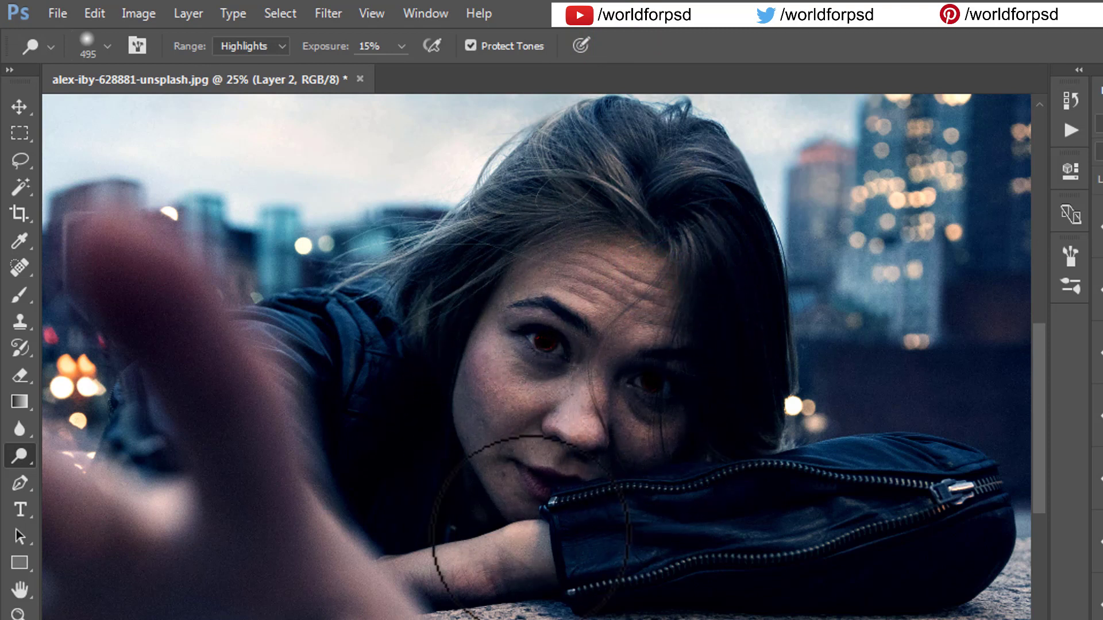
pyautogui.moveTo(522, 529)
pyautogui.mouseDown()
pyautogui.moveTo(367, 574)
pyautogui.moveTo(352, 529)
pyautogui.moveTo(554, 435)
pyautogui.mouseUp()
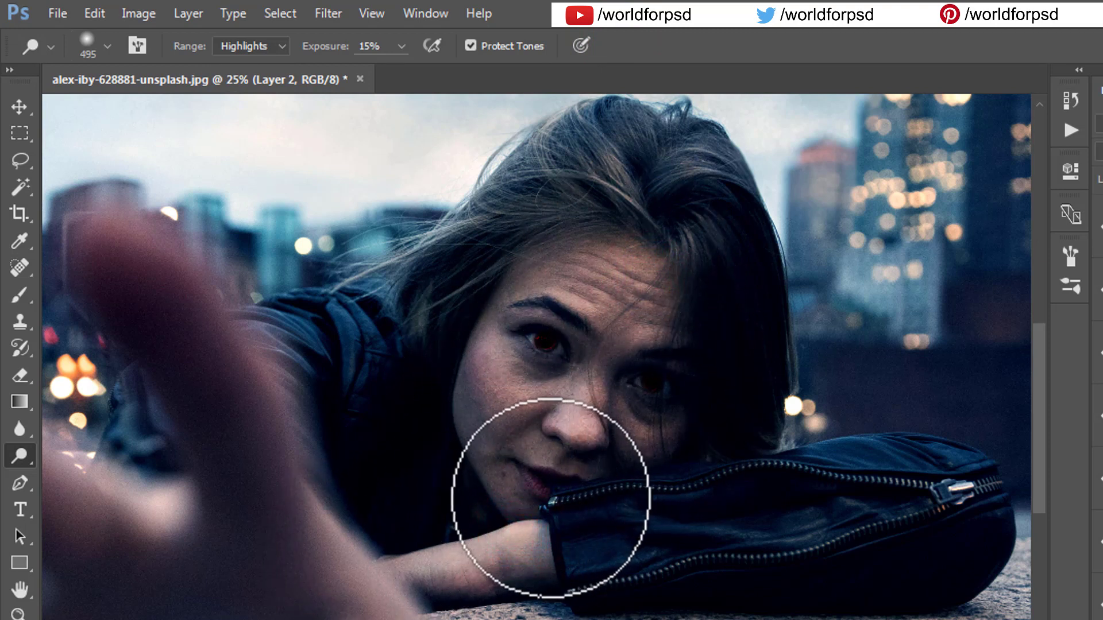
pyautogui.moveTo(546, 502)
pyautogui.mouseDown()
pyautogui.moveTo(500, 352)
pyautogui.moveTo(687, 286)
pyautogui.moveTo(687, 337)
pyautogui.mouseUp()
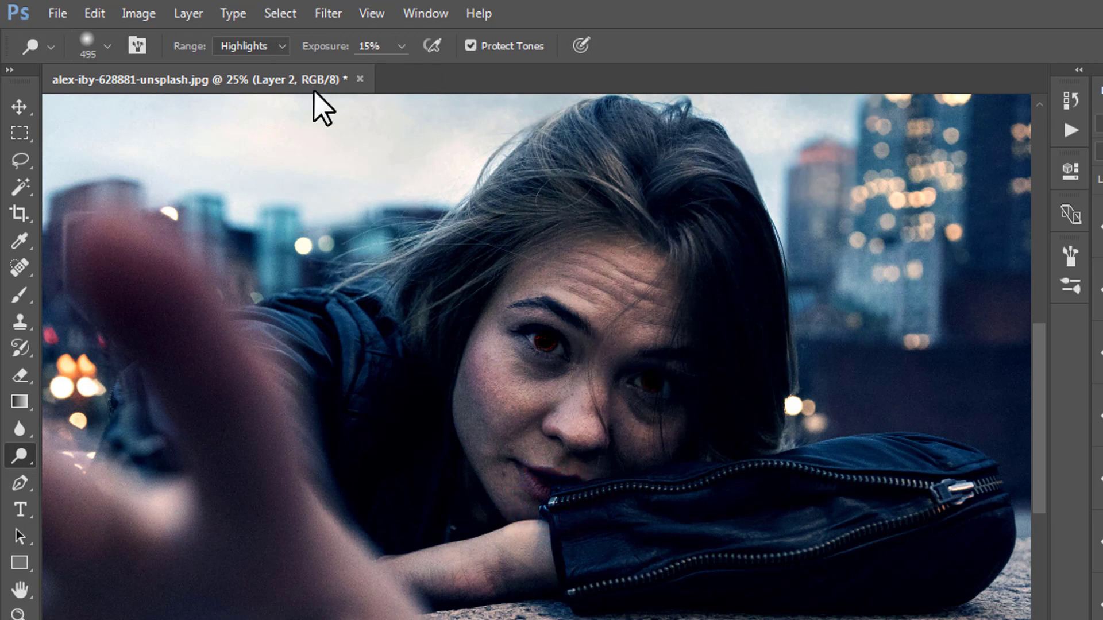
# Dodge the forehead and forearm with Range set to Midtones, then toggle Layer 2 to compare
pyautogui.click(279, 46)
pyautogui.click(242, 75)
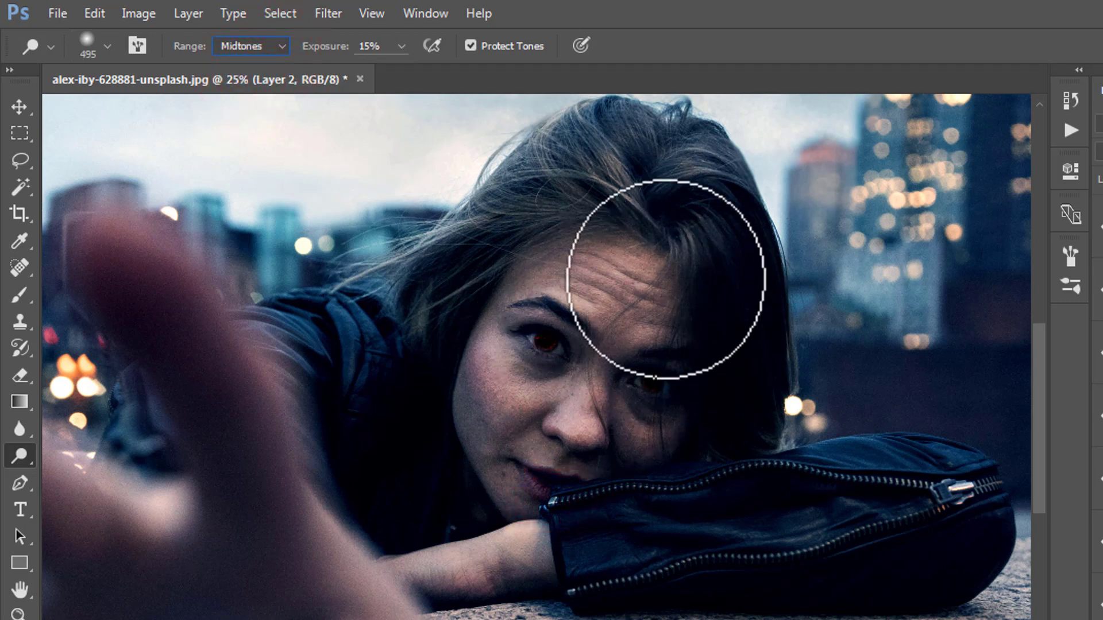
pyautogui.moveTo(667, 286); pyautogui.dragTo(649, 247)
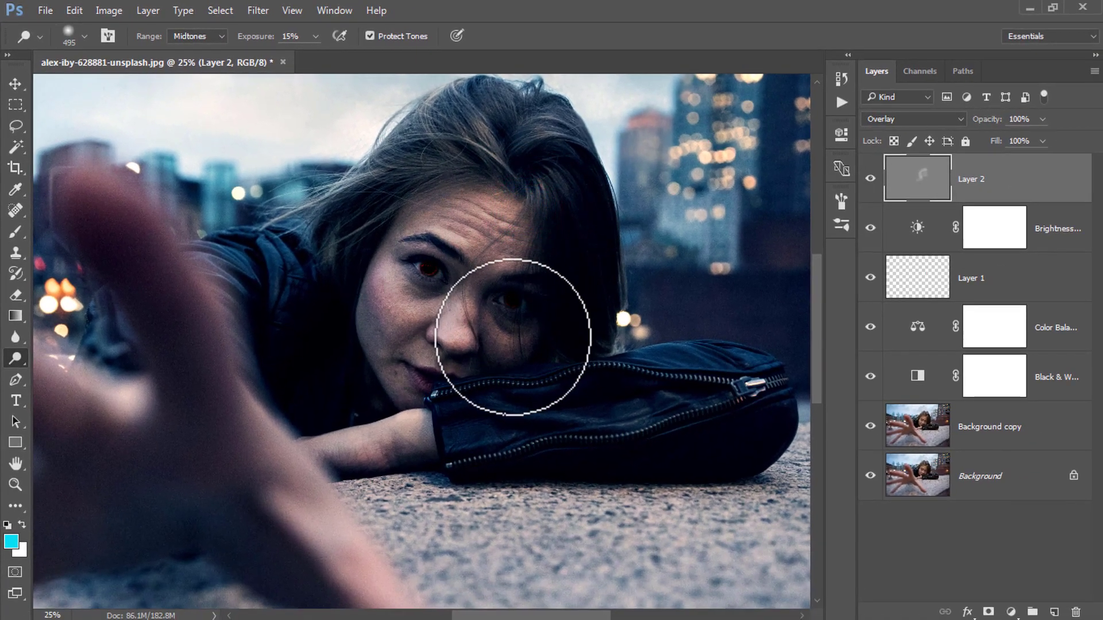
pyautogui.click(455, 399)
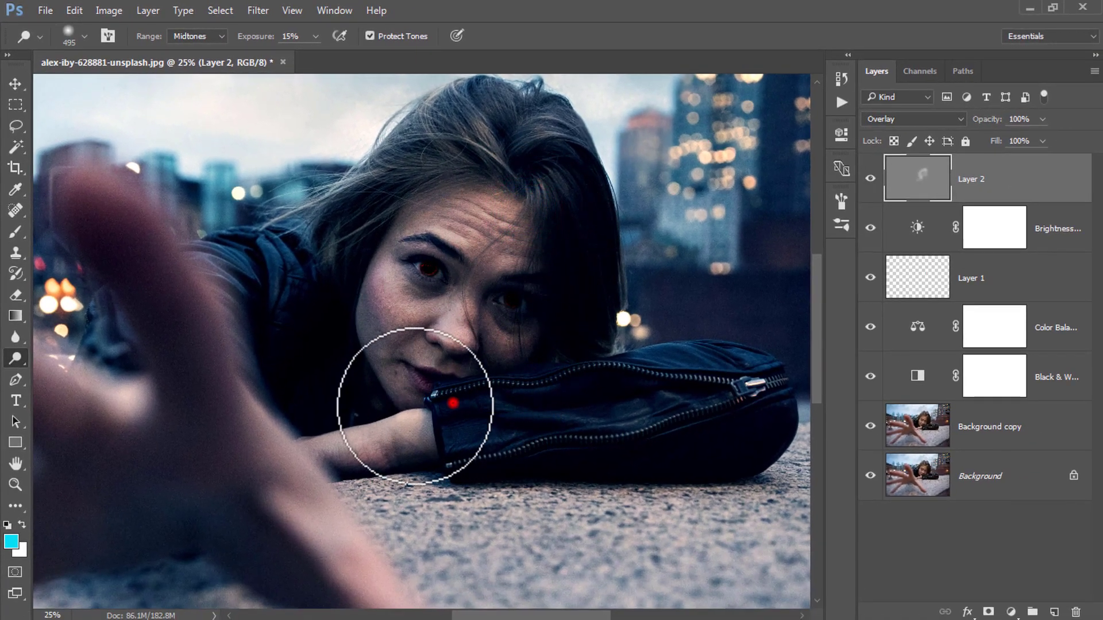
pyautogui.click(870, 179)
pyautogui.click(870, 178)
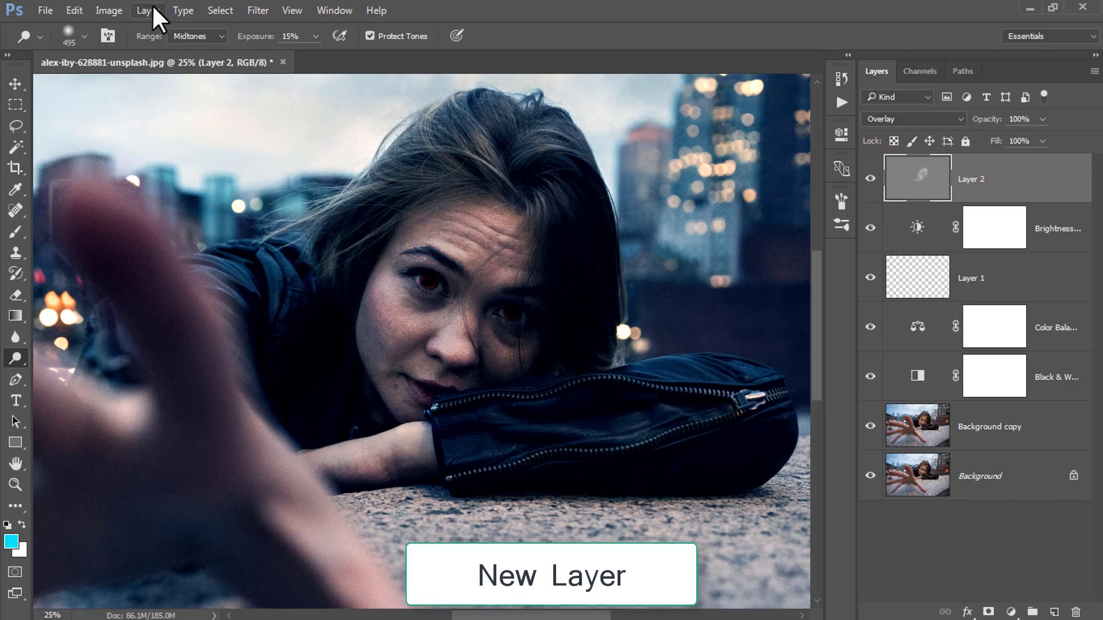
pyautogui.click(151, 10)
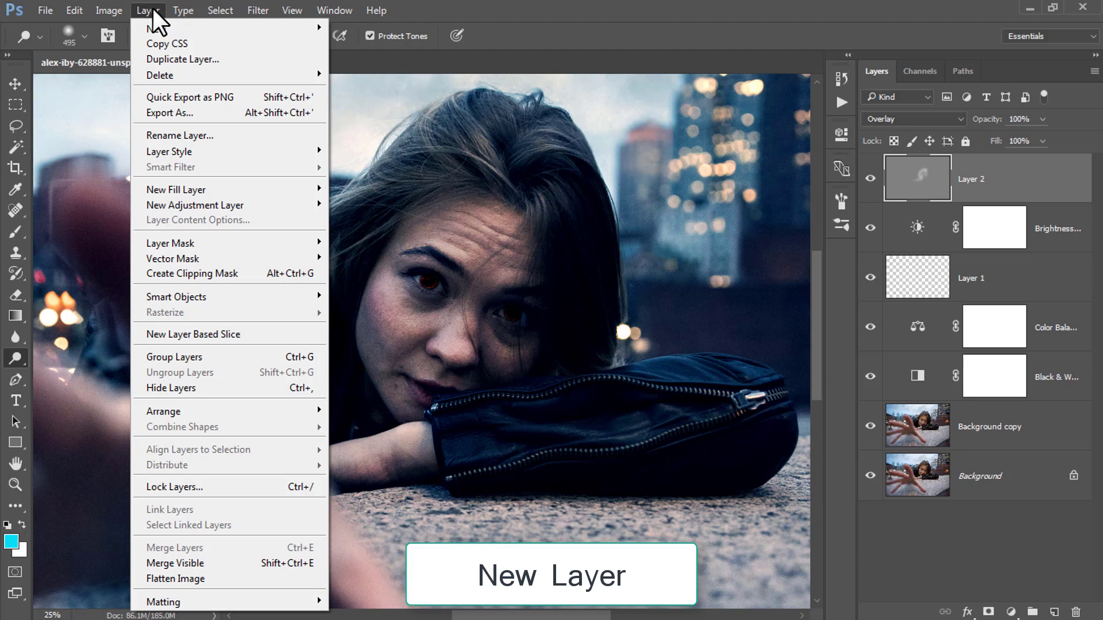
# Create Layer 3 above Layer 2 as an Overlay layer filled with neutral 50% gray
pyautogui.click(232, 27)
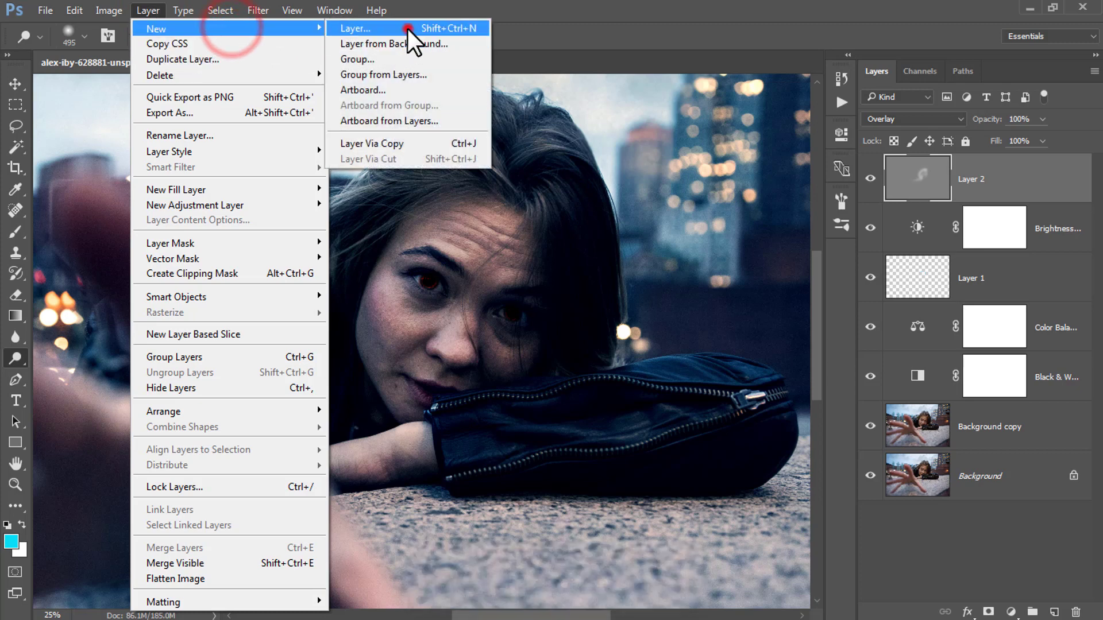
pyautogui.click(408, 29)
pyautogui.click(488, 264)
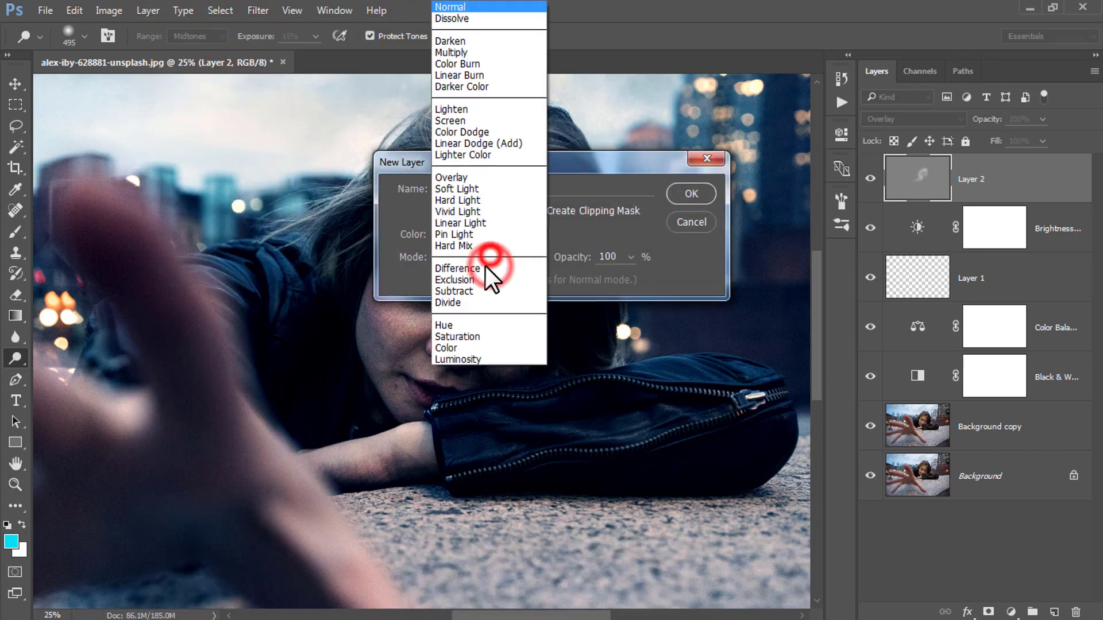
pyautogui.click(466, 180)
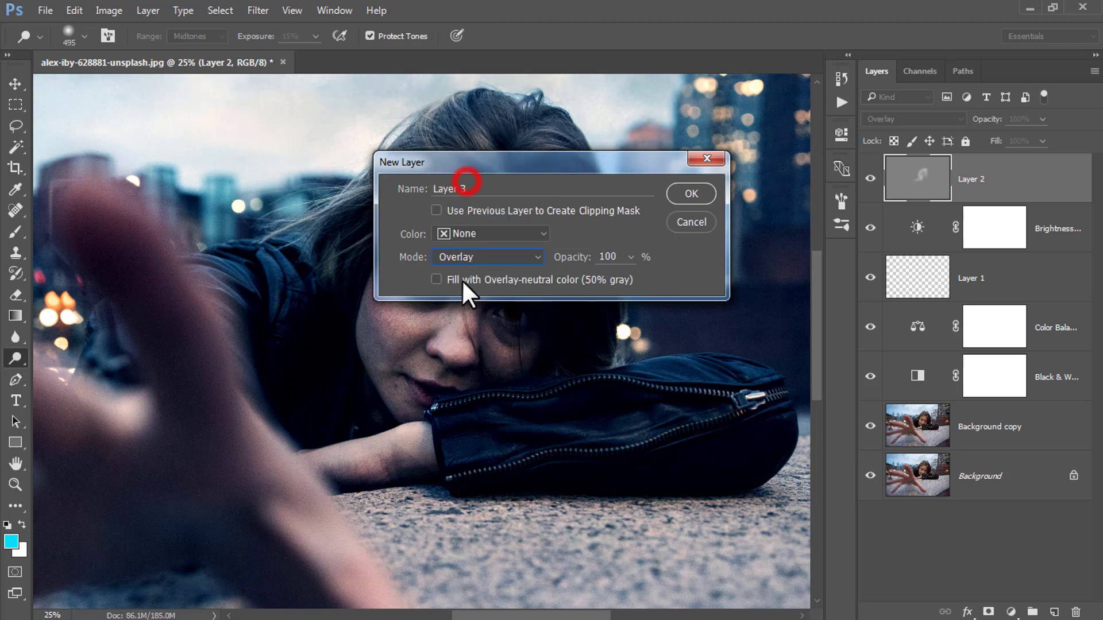
pyautogui.click(437, 279)
pyautogui.click(688, 194)
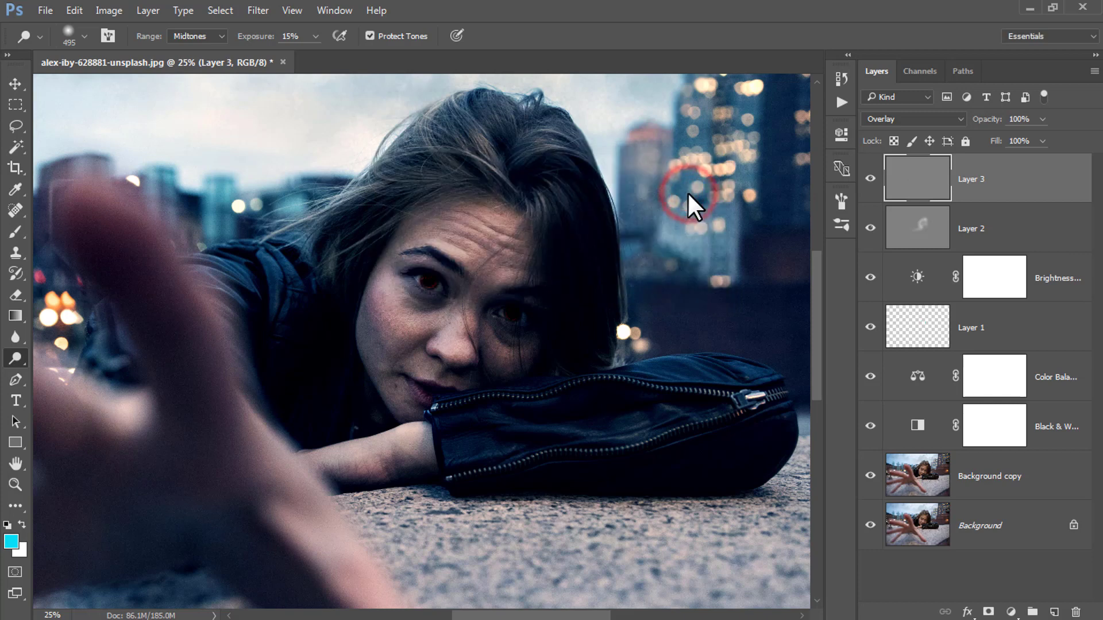
# Burn the shadows beside the face, the hair and the bag on Layer 3
pyautogui.rightClick(16, 358)
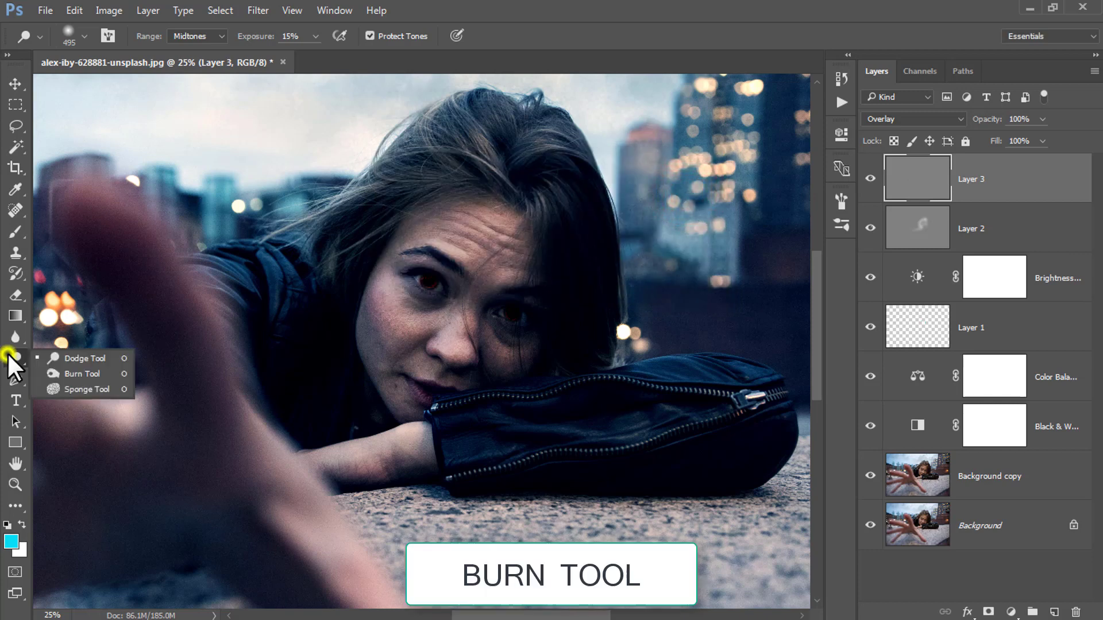
pyautogui.click(78, 374)
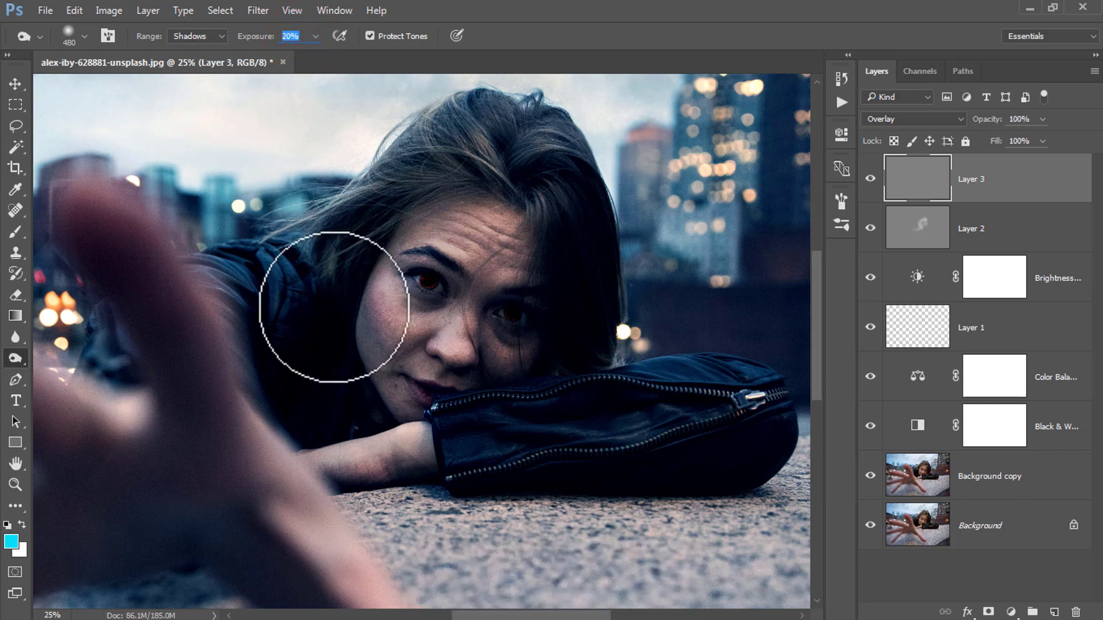
pyautogui.click(316, 298)
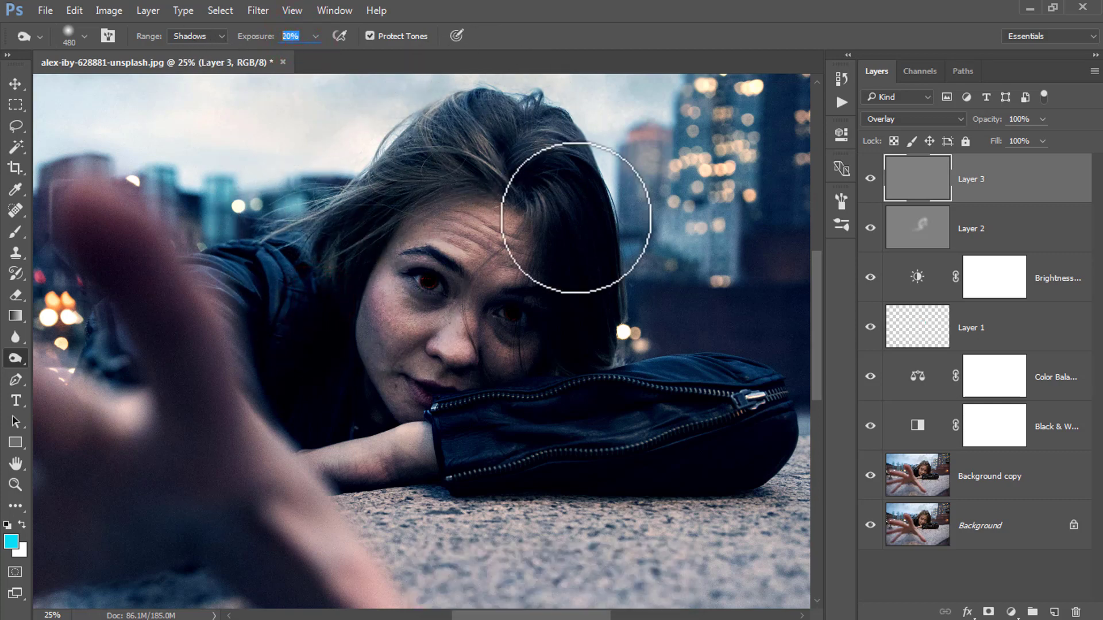
pyautogui.moveTo(444, 132); pyautogui.dragTo(559, 177)
pyautogui.click(491, 425)
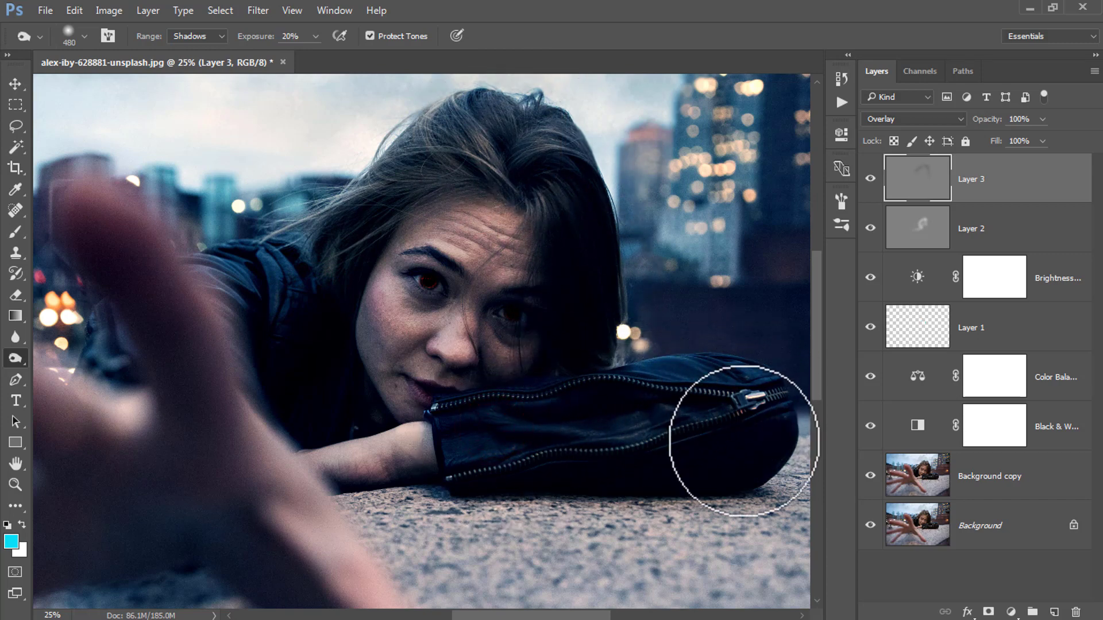
# Burn the shoulder and the hair beside the face, then toggle Layer 3 to compare
pyautogui.click(305, 408)
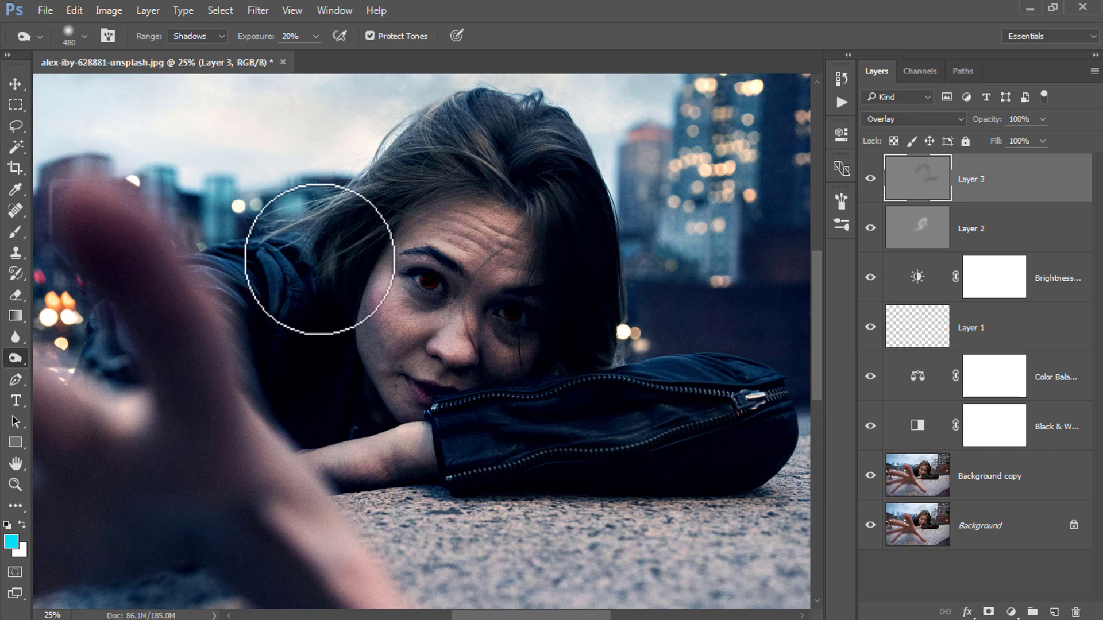
pyautogui.click(442, 153)
pyautogui.moveTo(439, 178)
pyautogui.mouseDown()
pyautogui.moveTo(496, 170)
pyautogui.moveTo(581, 270)
pyautogui.mouseUp()
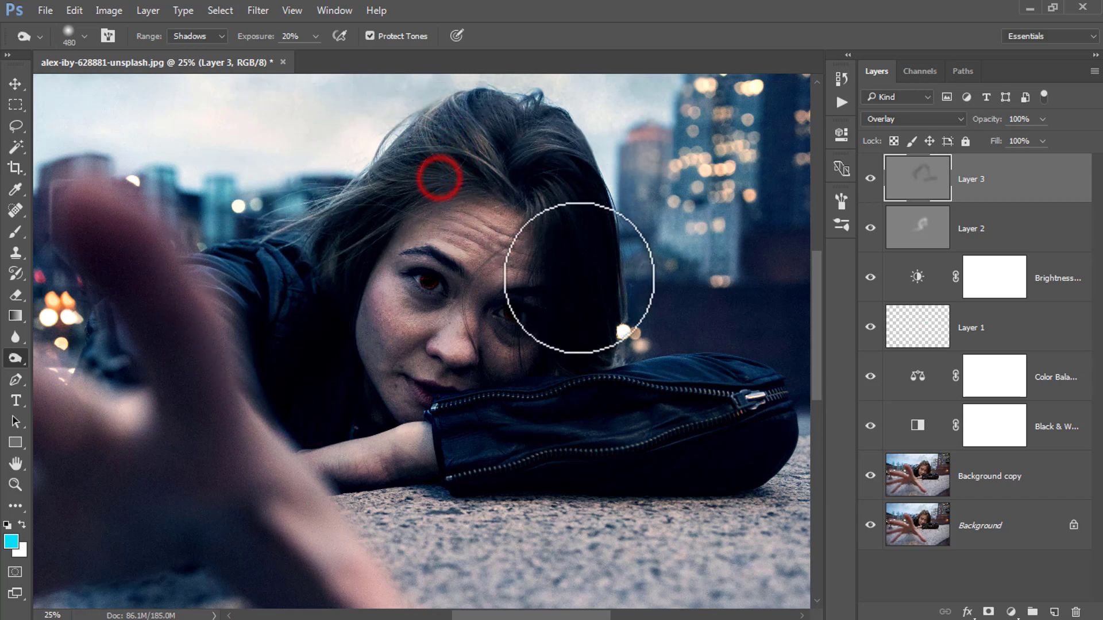
pyautogui.click(870, 178)
pyautogui.click(870, 178)
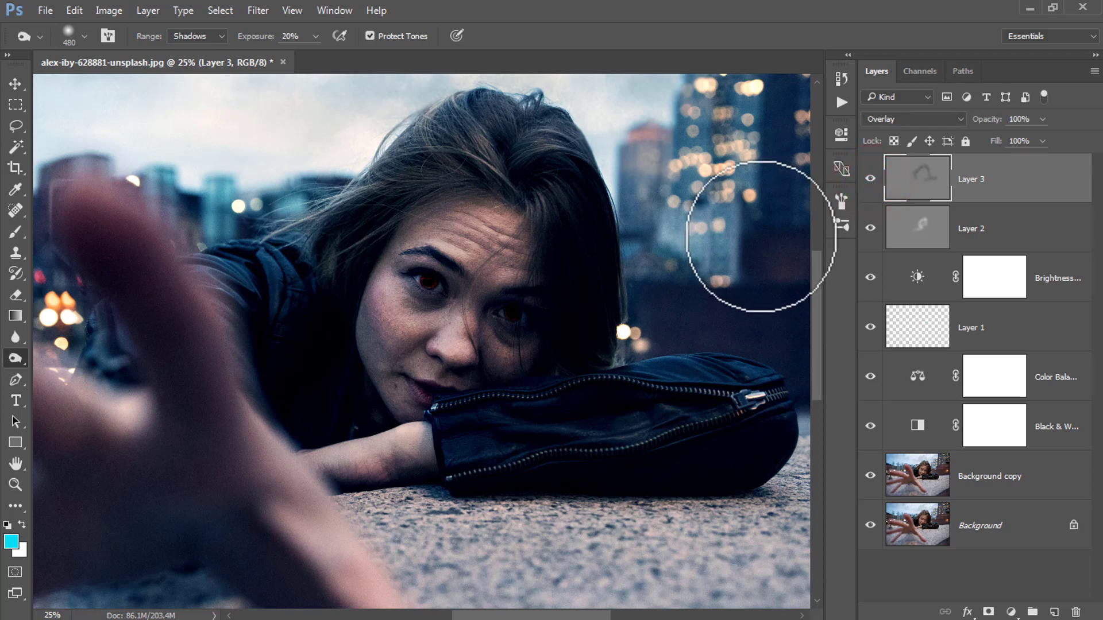
pyautogui.click(15, 484)
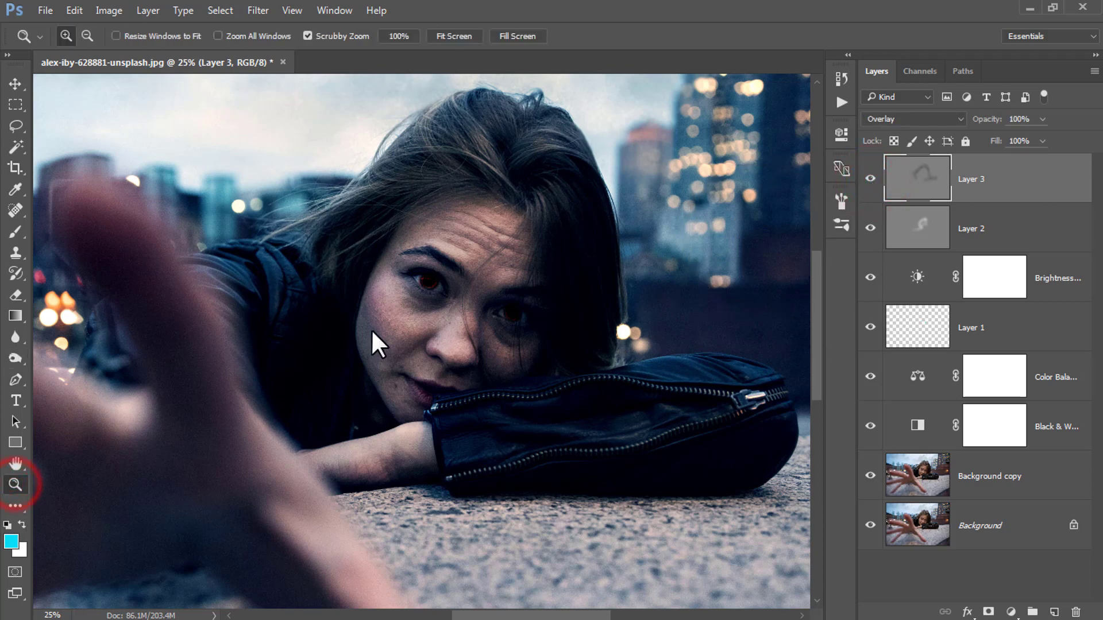
# Fit the image on screen, compare Layer 2, and add a Gradient Map adjustment layer
pyautogui.hotkey('ctrl', '0')
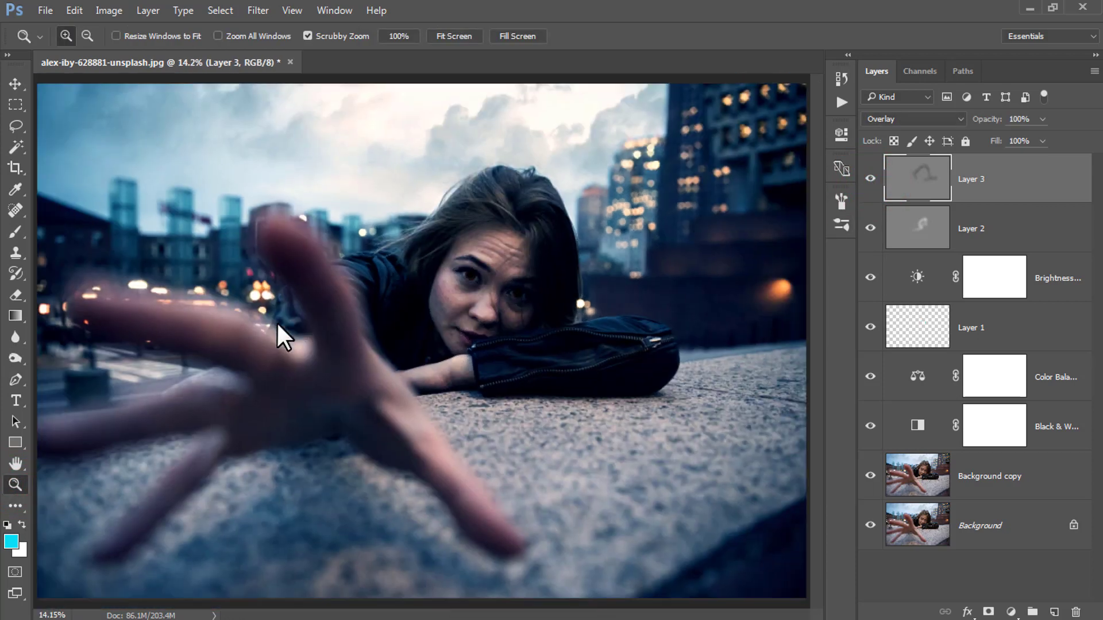
pyautogui.click(871, 230)
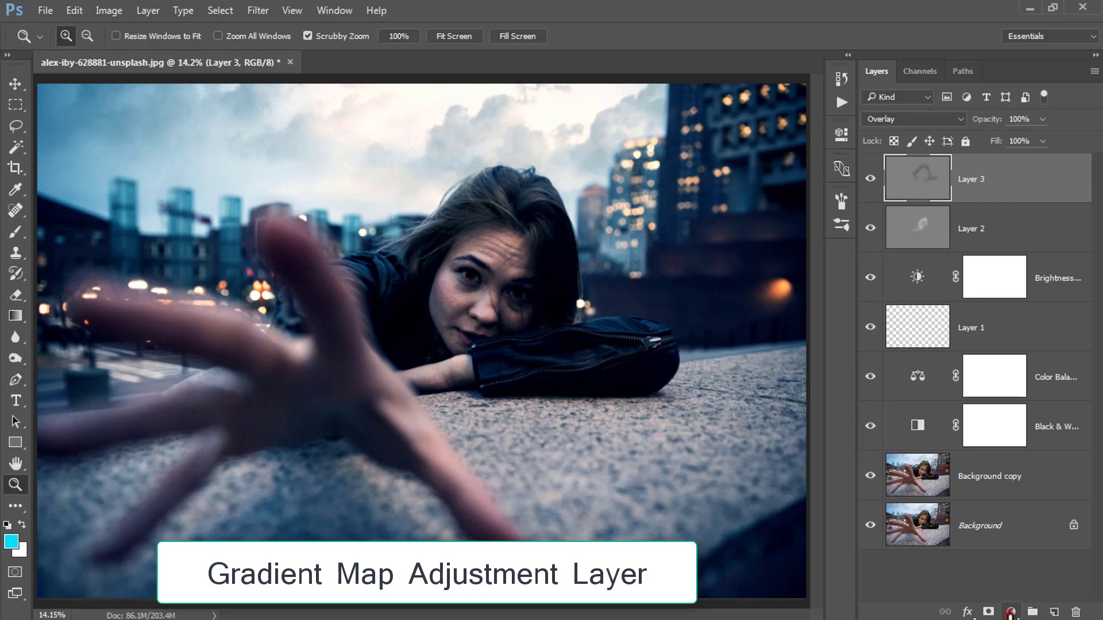
pyautogui.click(1011, 612)
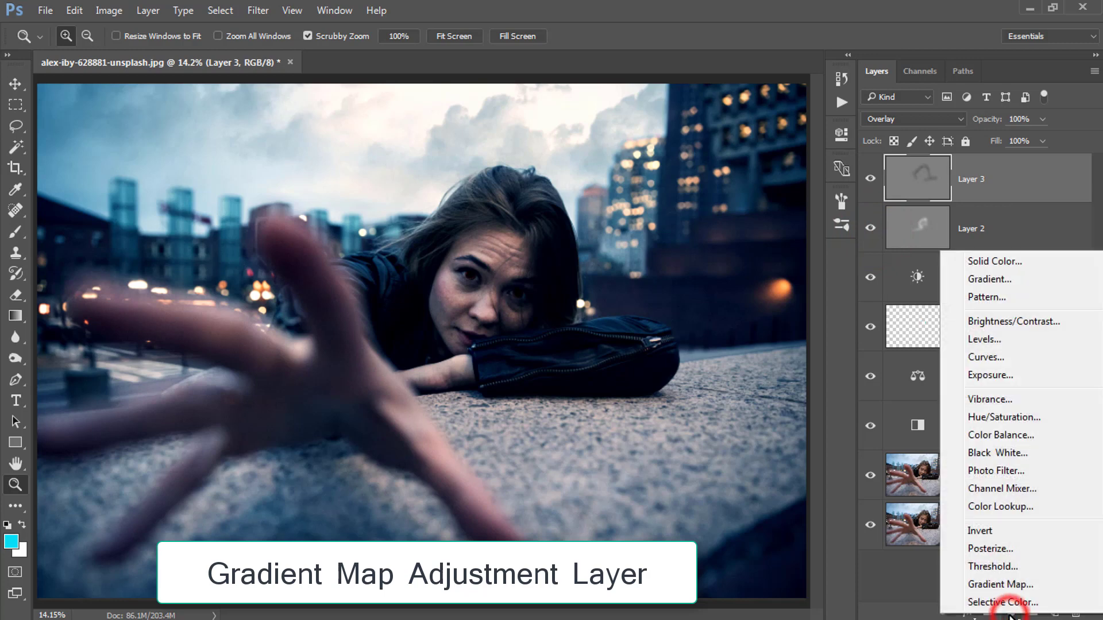
pyautogui.click(1043, 586)
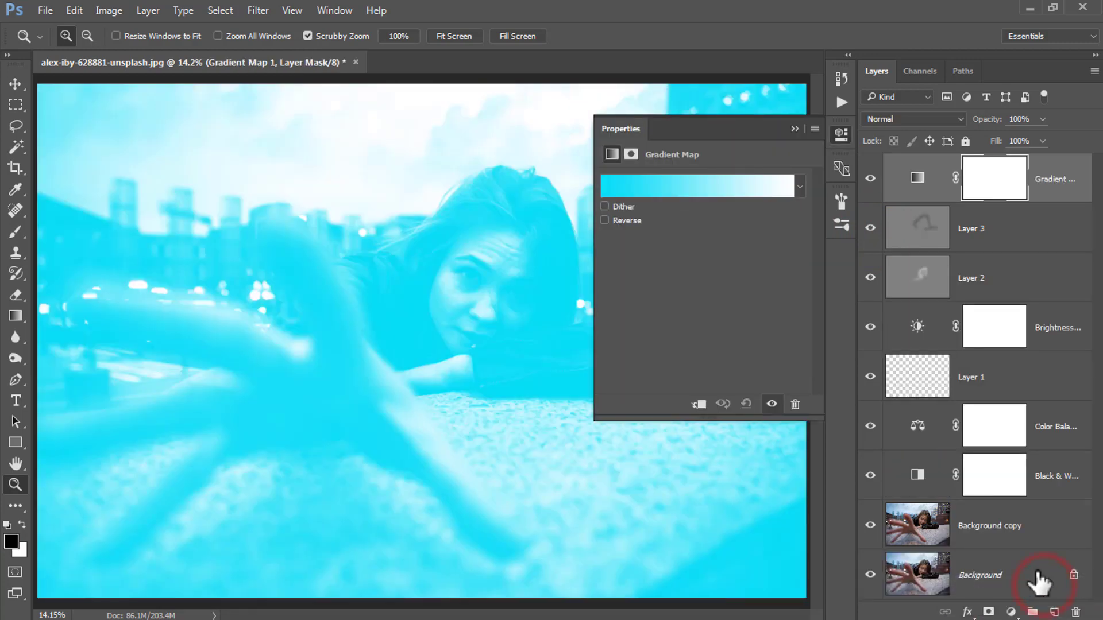
# Give the Gradient Map a cyan-to-white Foreground to Background gradient
pyautogui.click(636, 189)
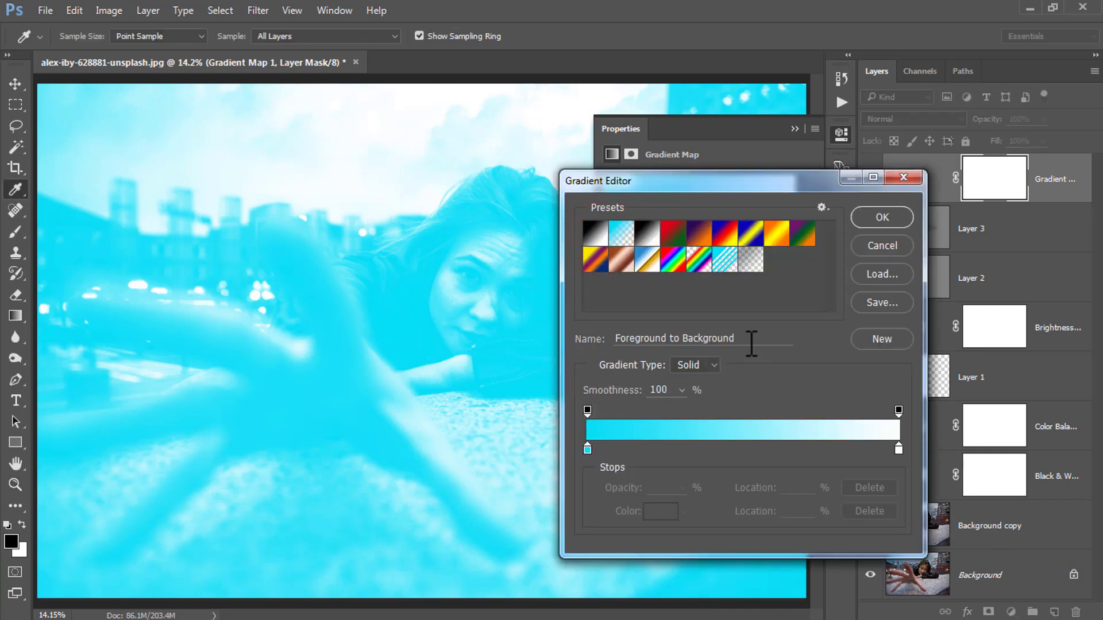
pyautogui.moveTo(747, 340); pyautogui.dragTo(610, 339)
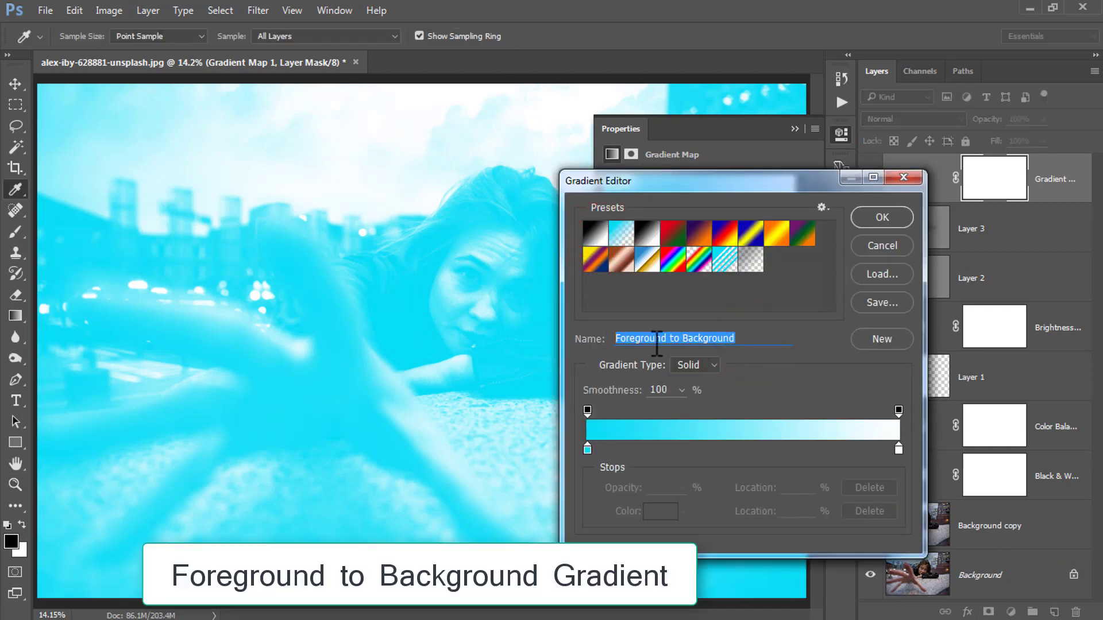
pyautogui.click(865, 219)
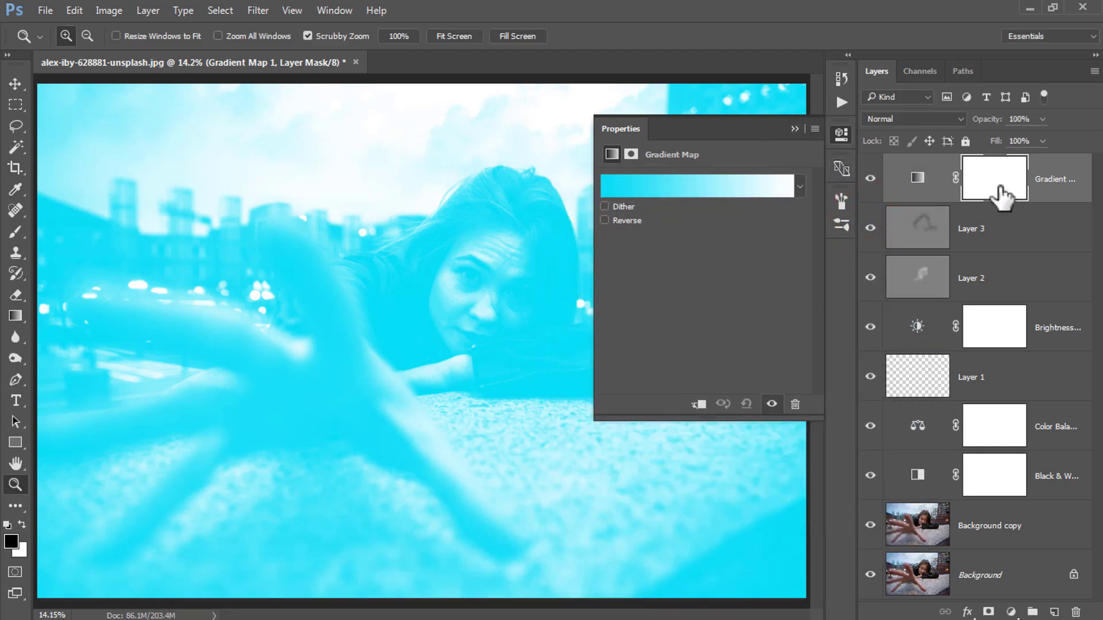
pyautogui.click(918, 178)
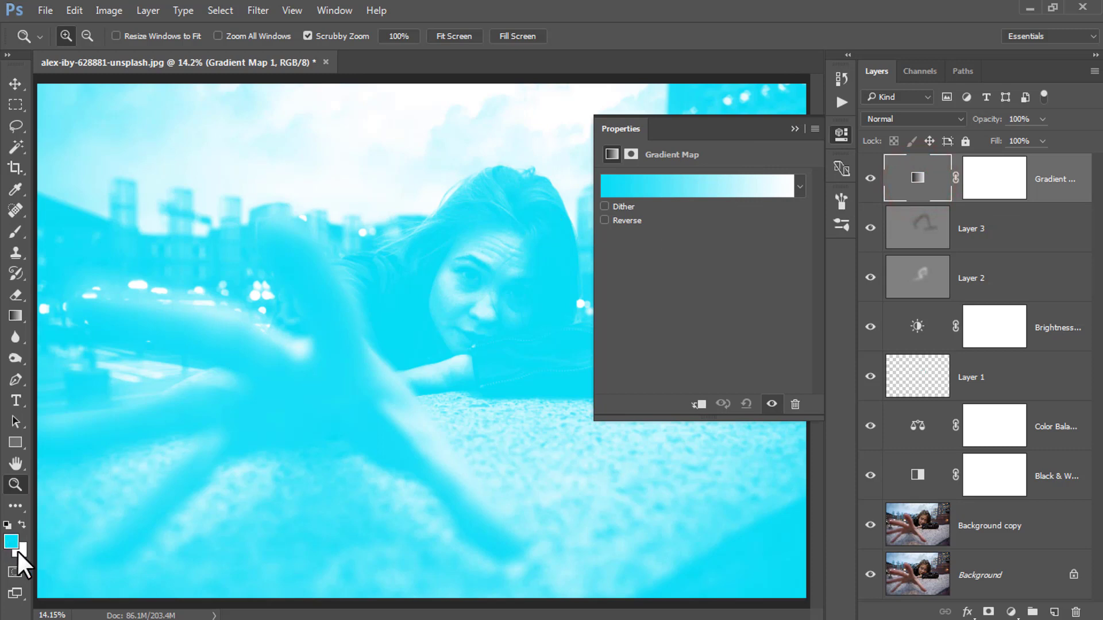
pyautogui.click(794, 128)
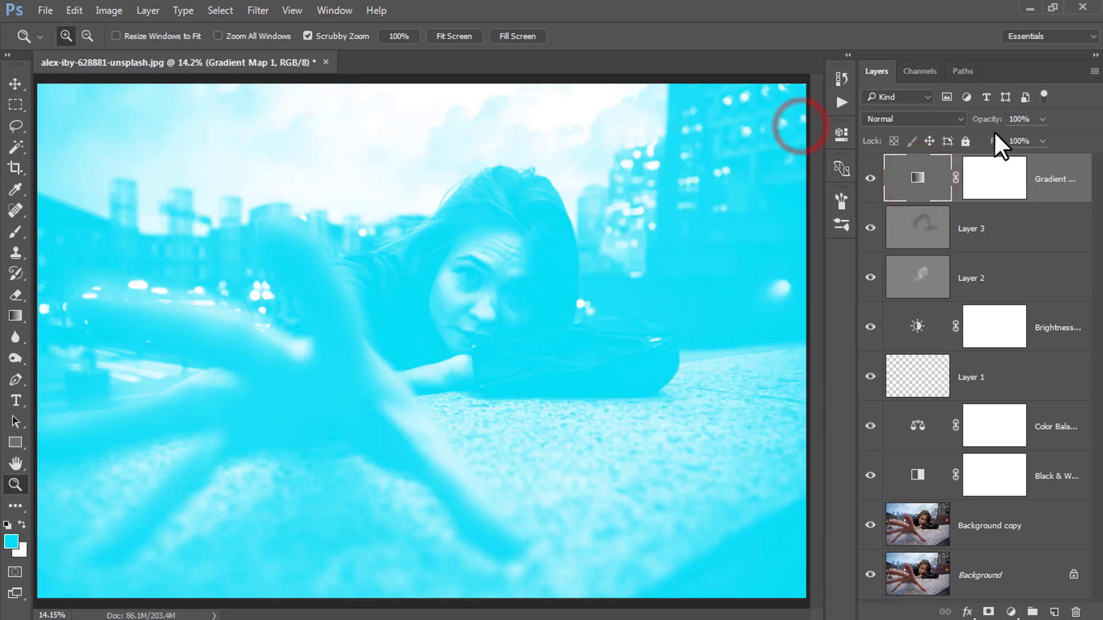
# Set Gradient Map 1 to Divide at 20% opacity, then toggle it for a before/after check
pyautogui.click(942, 119)
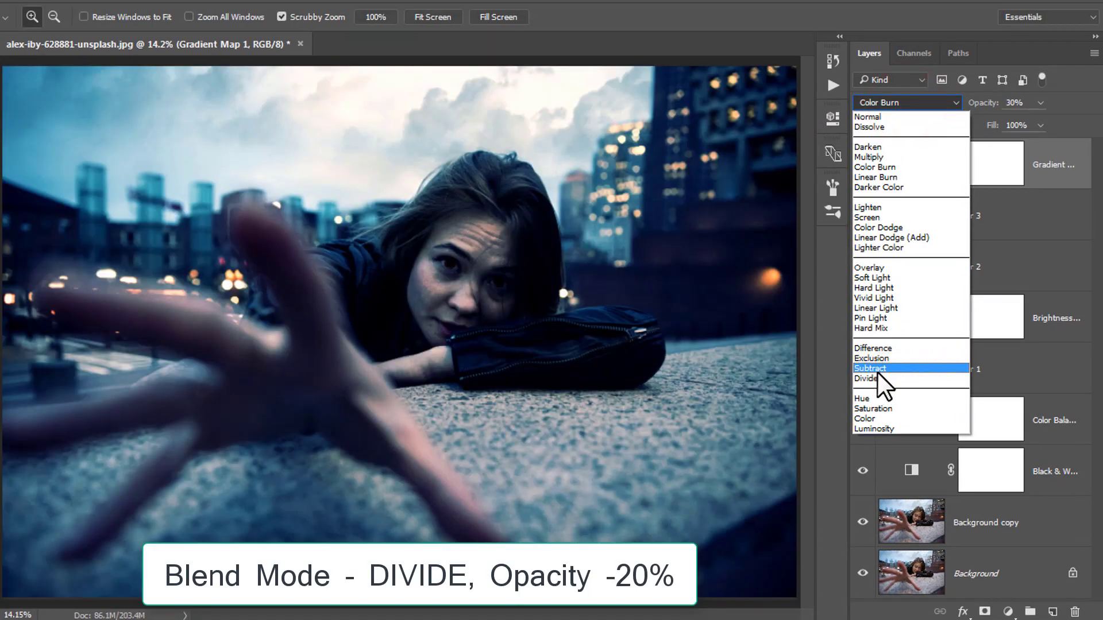
pyautogui.click(911, 377)
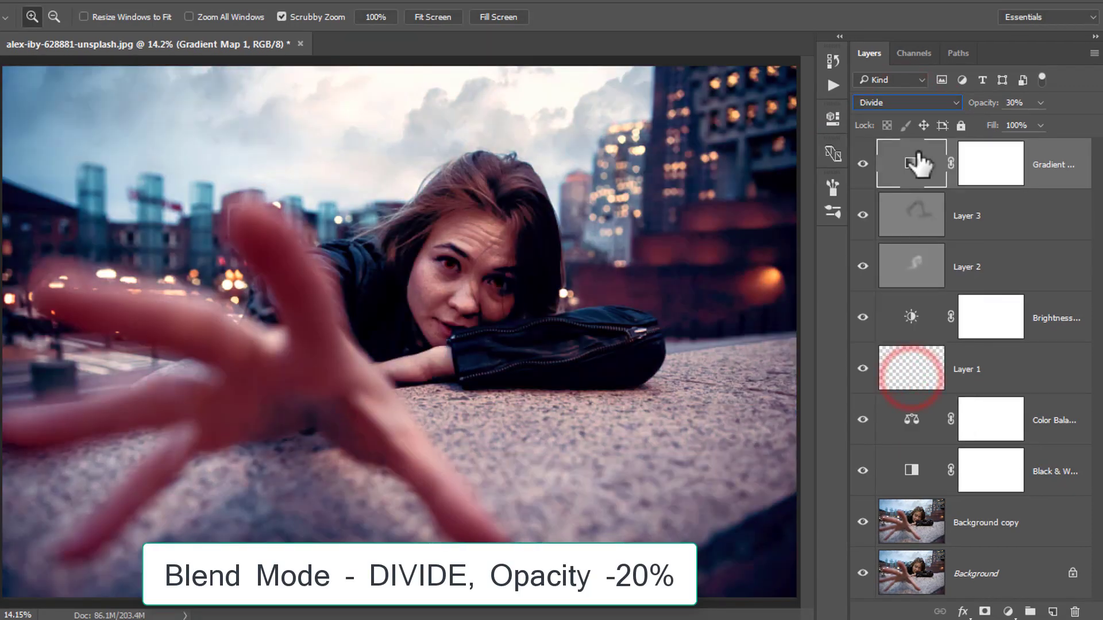
pyautogui.click(1040, 103)
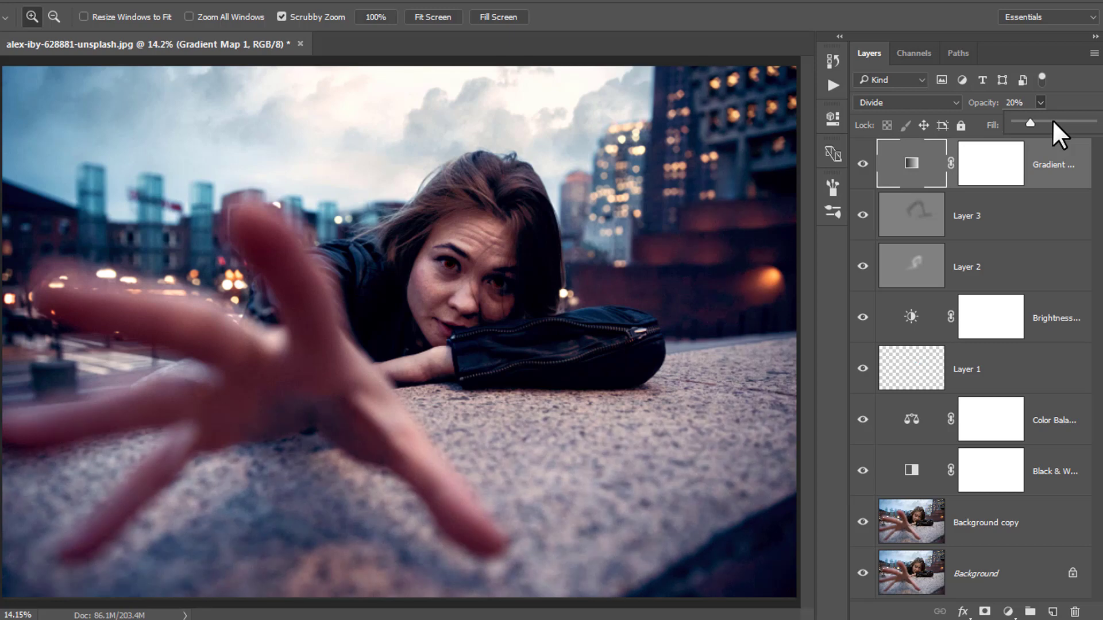
pyautogui.click(1032, 166)
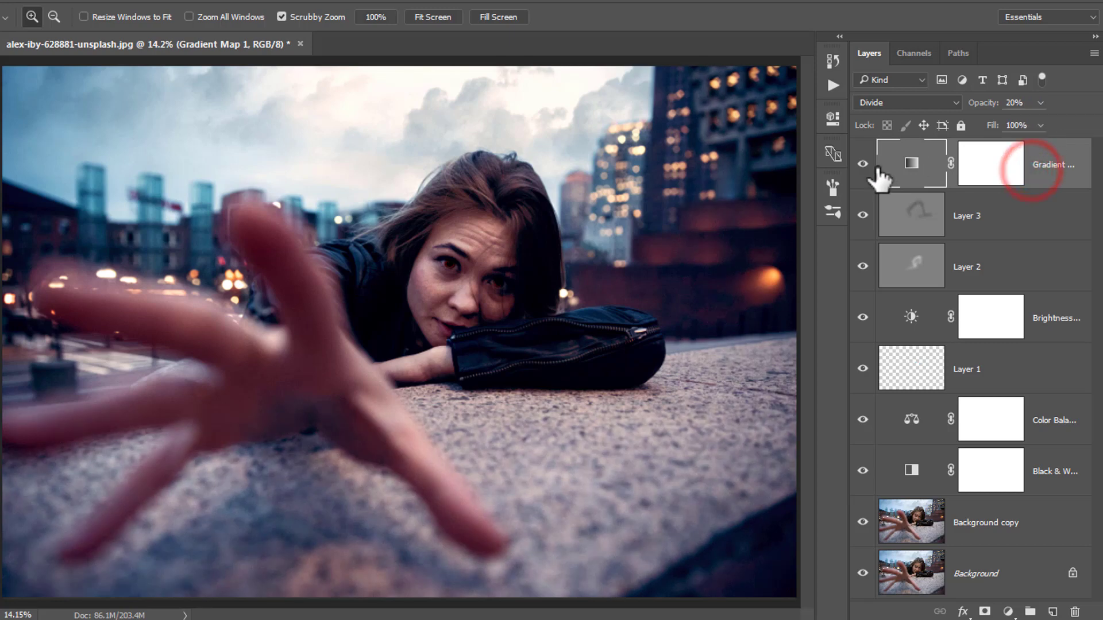
pyautogui.click(863, 165)
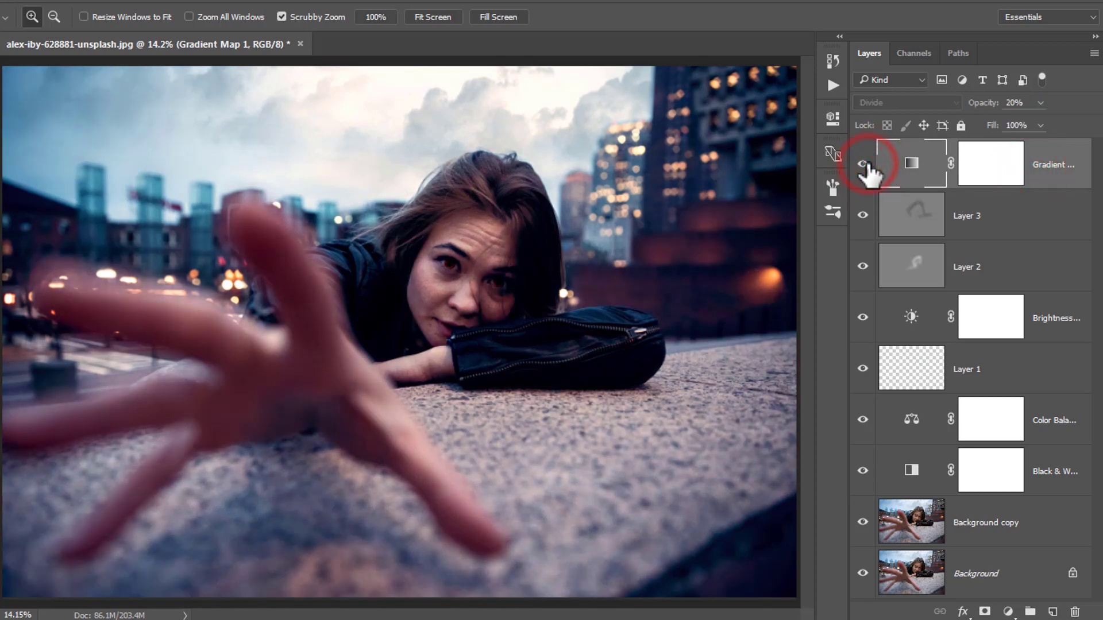
pyautogui.click(862, 165)
pyautogui.click(862, 165)
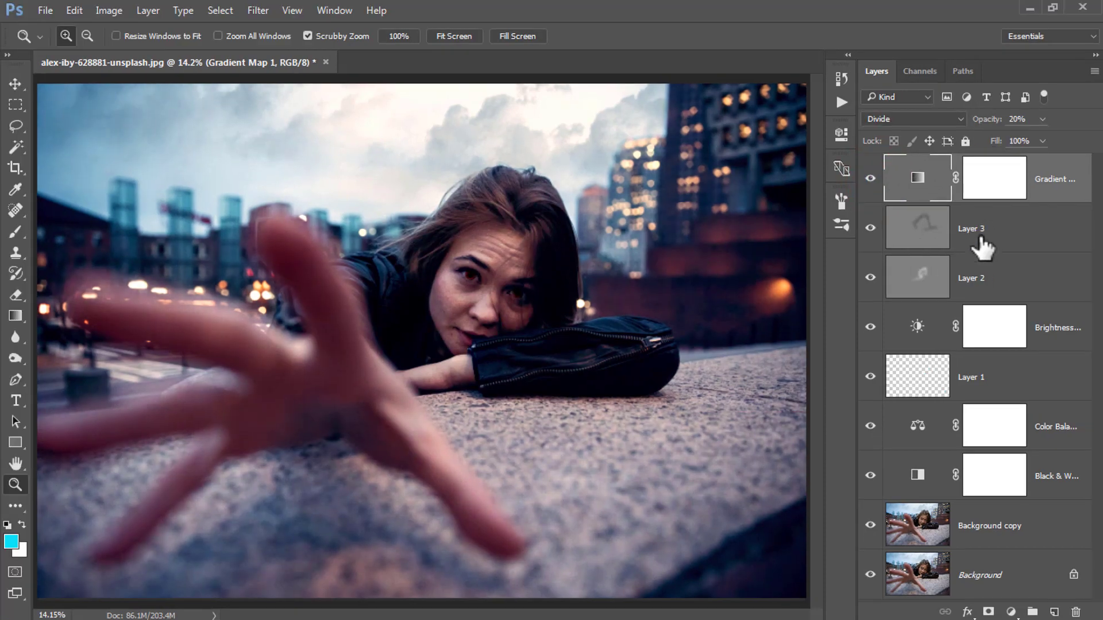
# Group every layer down to Background copy into Group 1, then toggle its visibility to compare
pyautogui.click(998, 532)
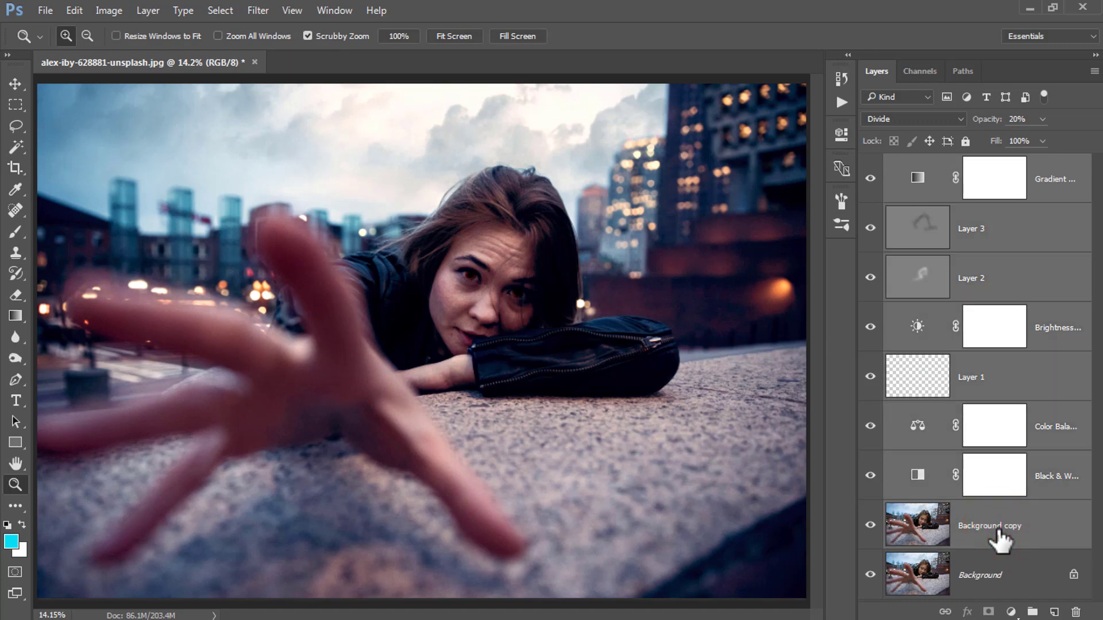
pyautogui.hotkey('ctrl', 'g')
pyautogui.click(869, 163)
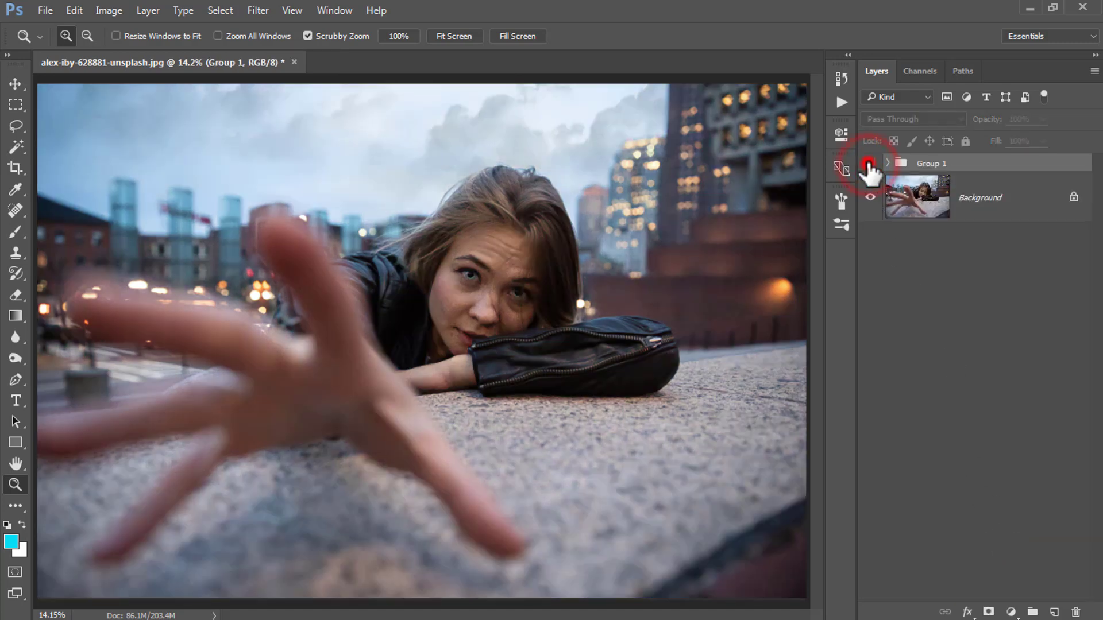
pyautogui.click(870, 163)
pyautogui.click(869, 163)
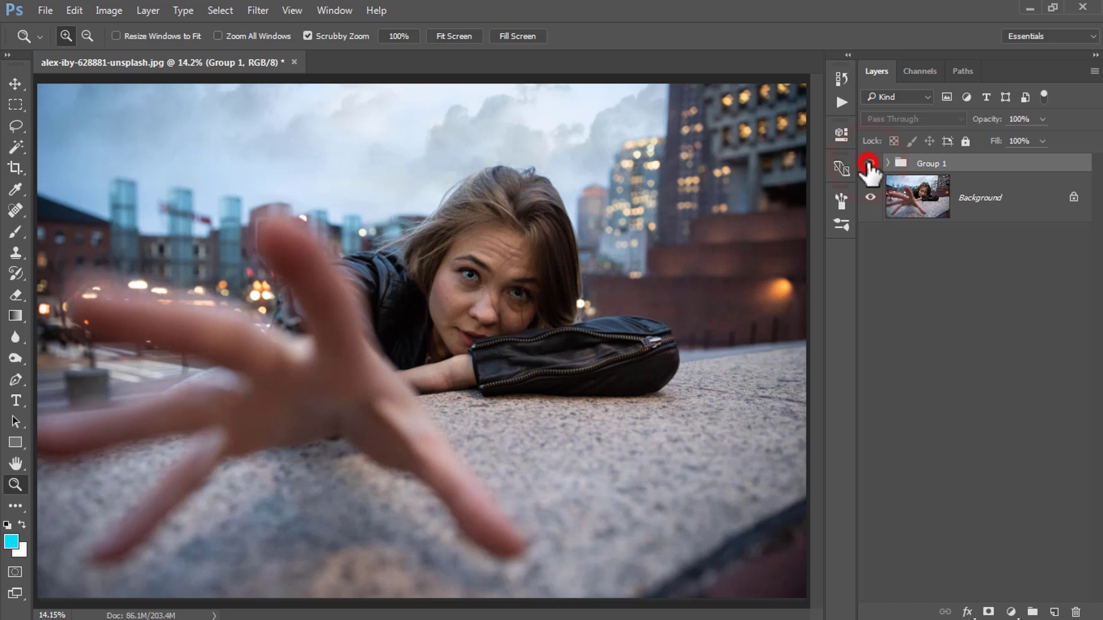
pyautogui.click(869, 164)
pyautogui.click(869, 164)
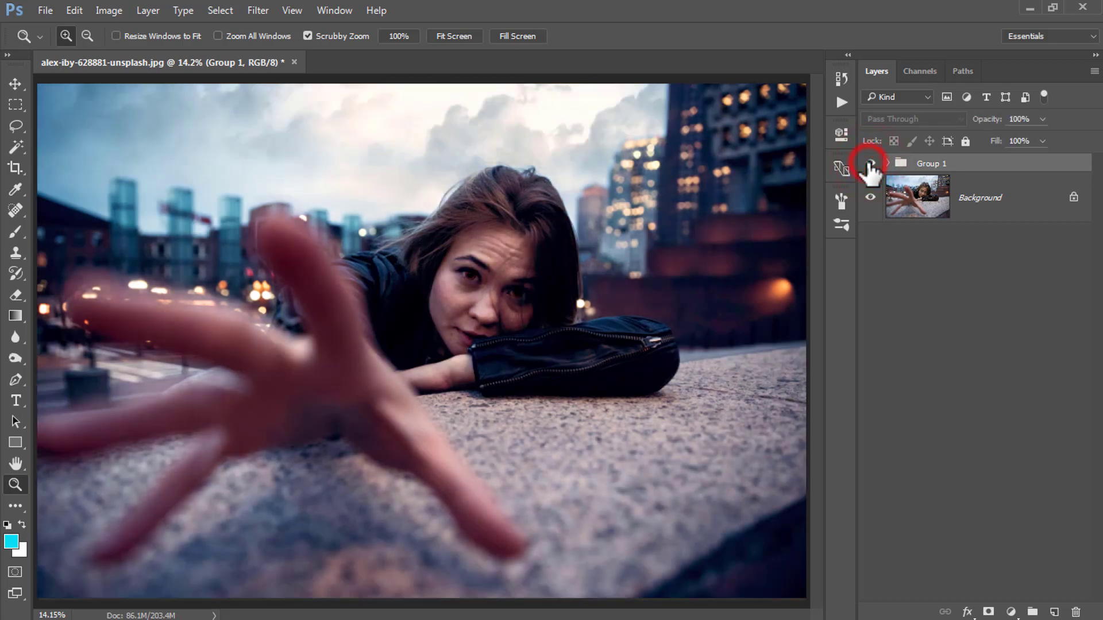